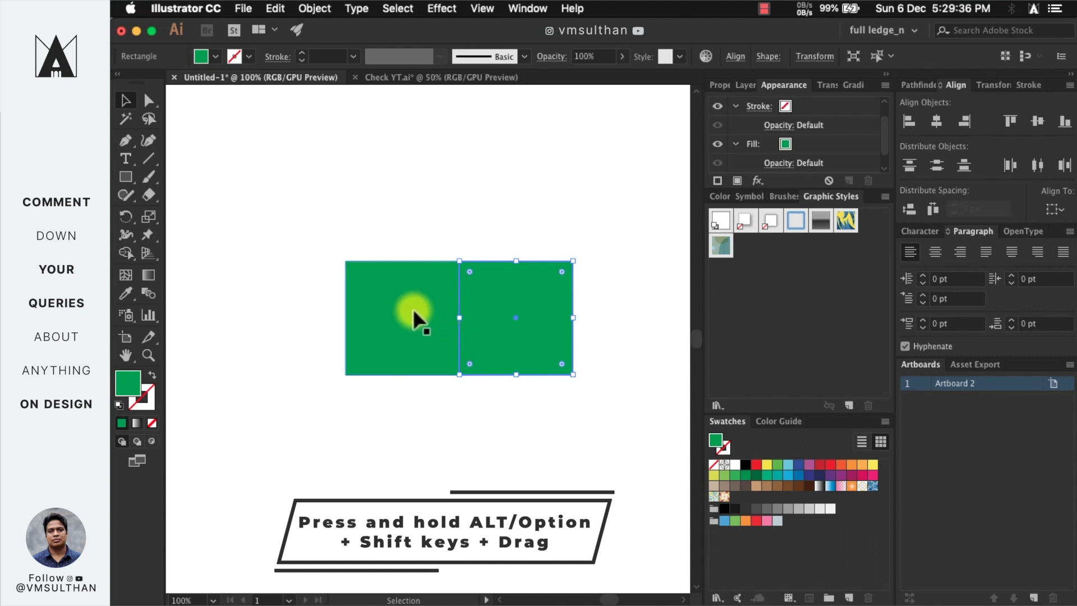
Duplicate the left green square directly above itself and slant the upper and right squares into the top and side faces of a cube.
{"action": "left_click_drag", "start_coordinate": [413, 308], "coordinate": [415, 190]}
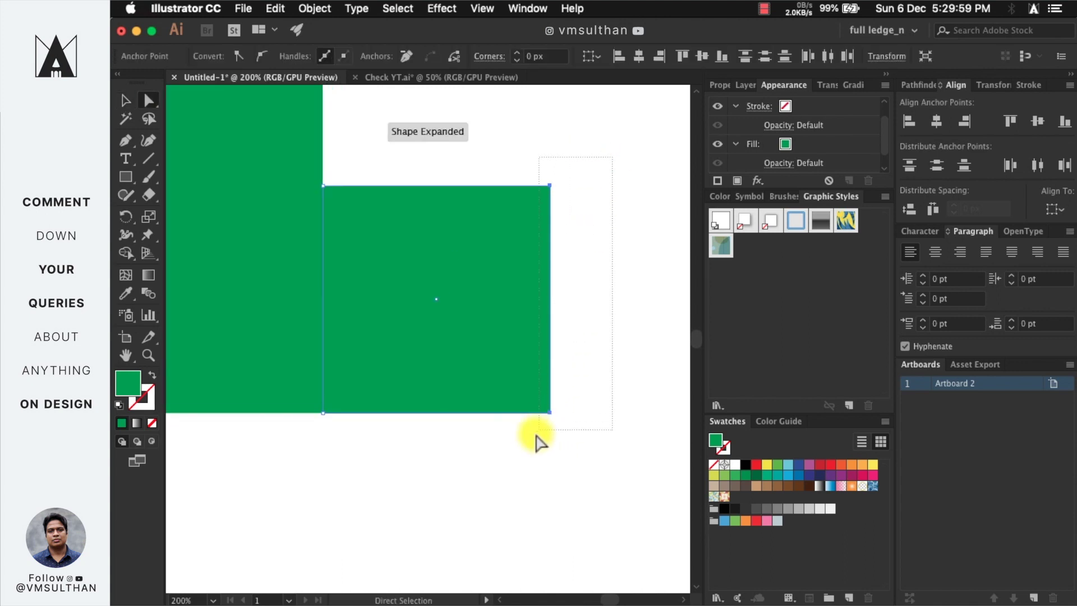
{"action": "left_click_drag", "start_coordinate": [533, 435], "coordinate": [522, 446]}
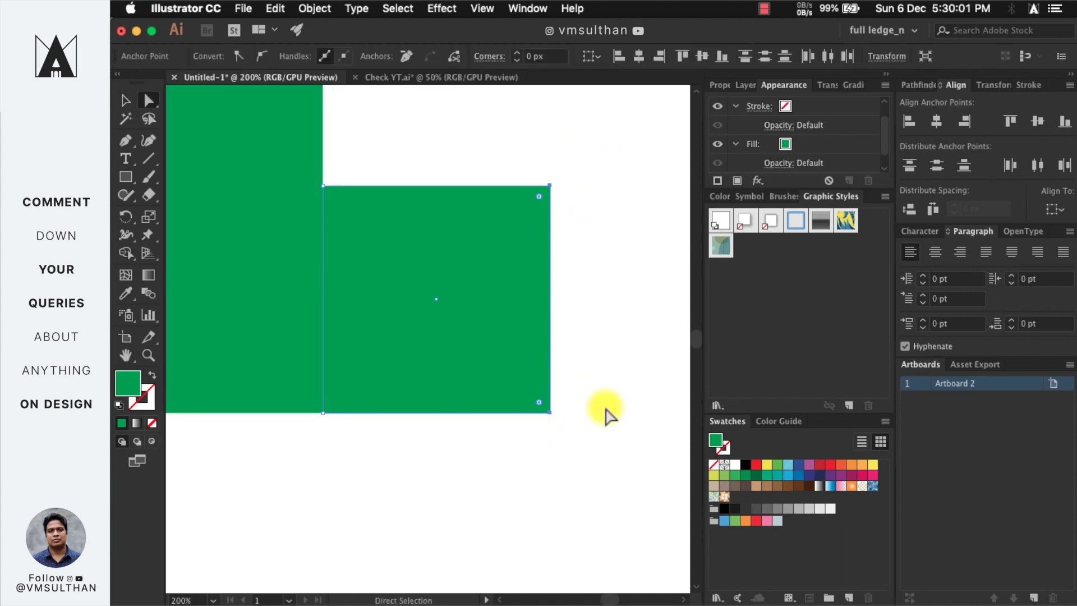
{"action": "left_click_drag", "start_coordinate": [549, 412], "coordinate": [497, 473]}
{"action": "left_click_drag", "start_coordinate": [236, 177], "coordinate": [522, 248]}
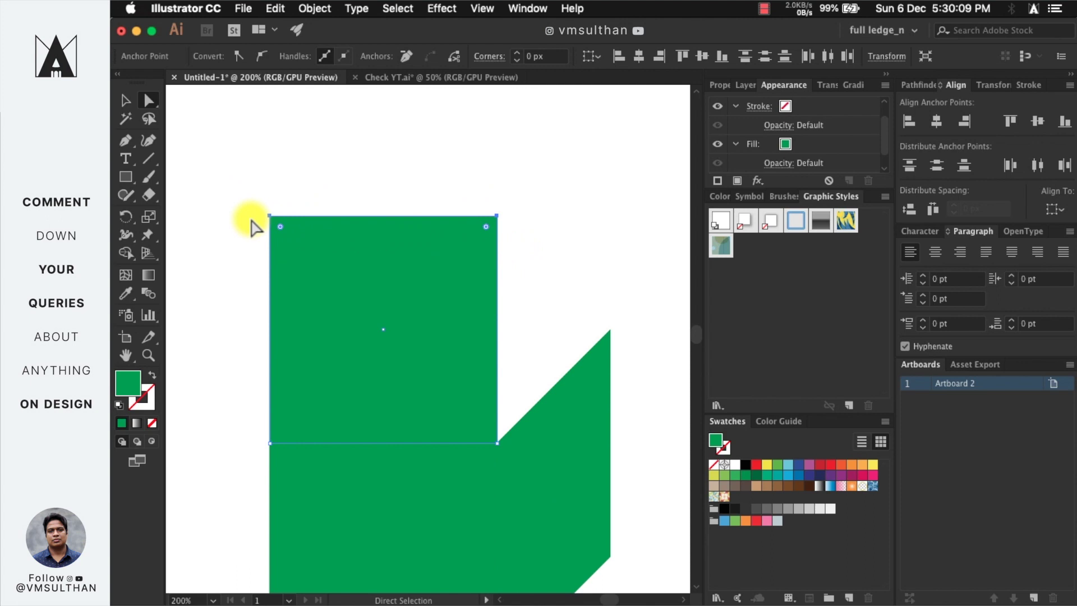
{"action": "left_click_drag", "start_coordinate": [269, 215], "coordinate": [383, 332]}
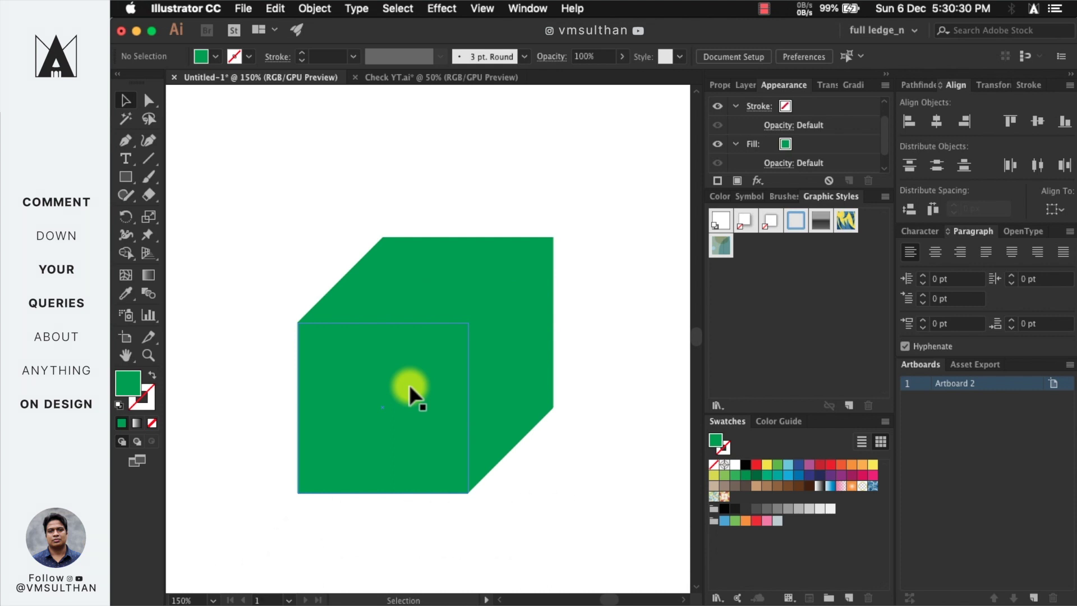
Show the Color Guide, apply the Monochromatic 2 harmony rule, and use the front face's green as its base colour.
{"action": "left_click", "coordinate": [497, 363]}
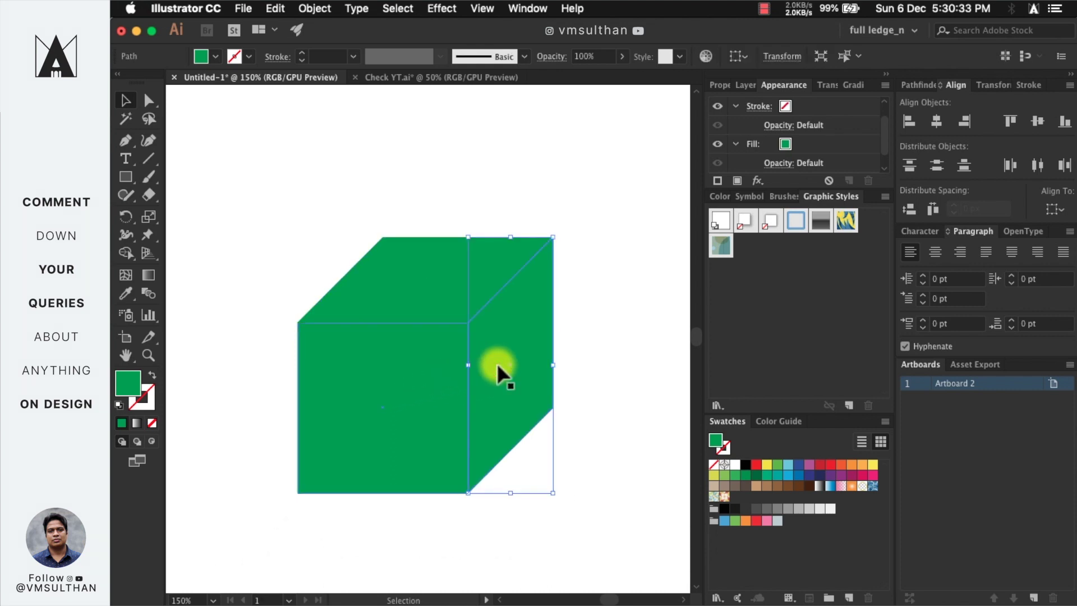
{"action": "left_click", "coordinate": [412, 294]}
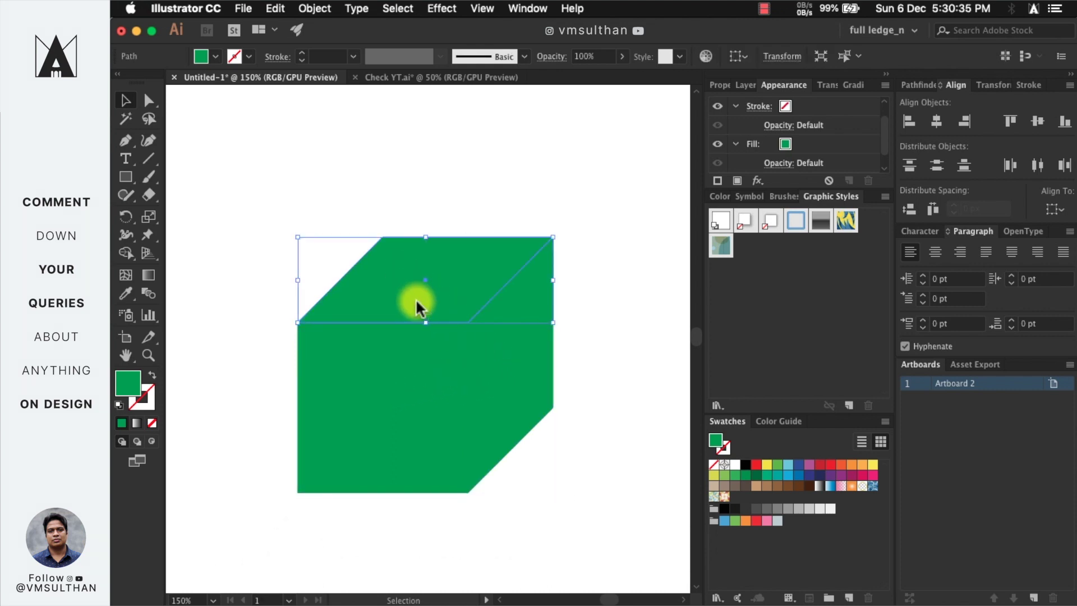
{"action": "left_click", "coordinate": [527, 9]}
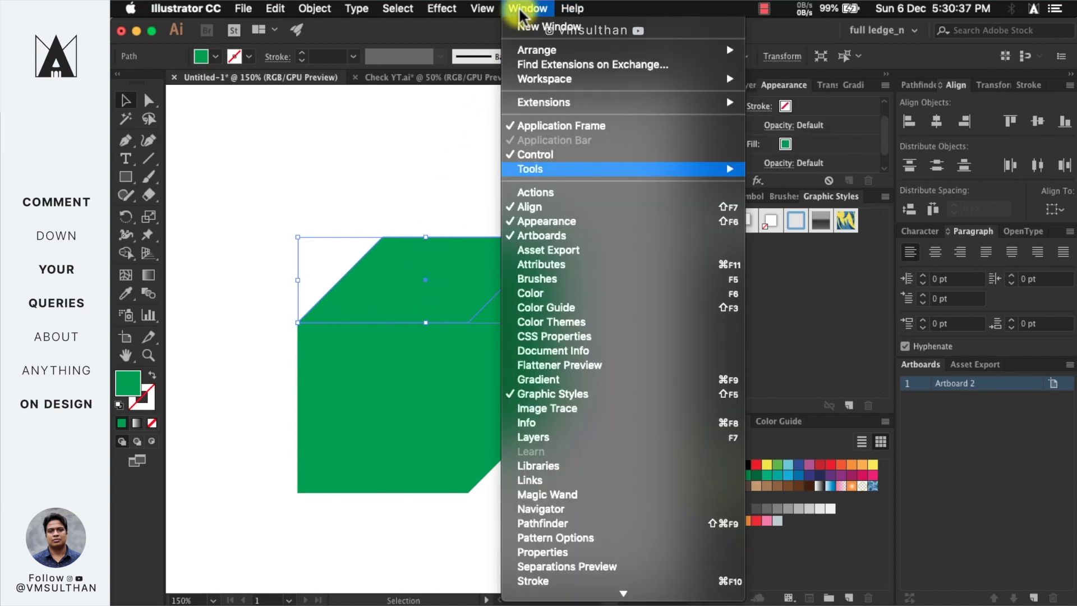
{"action": "left_click", "coordinate": [553, 308]}
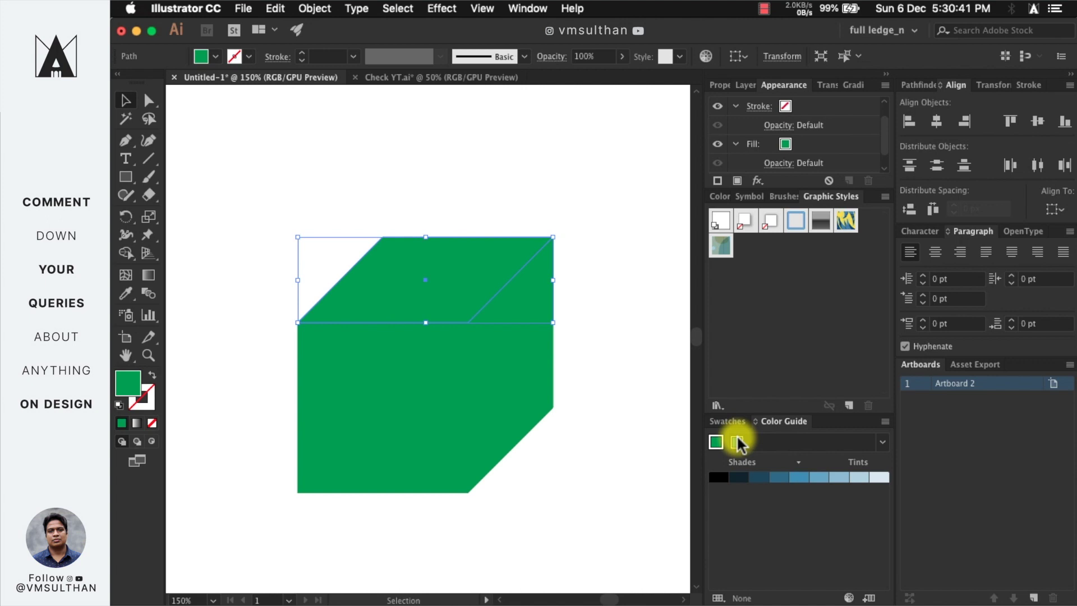
{"action": "left_click", "coordinate": [880, 443]}
{"action": "scroll", "coordinate": [773, 307], "scroll_direction": "down", "scroll_amount": 5}
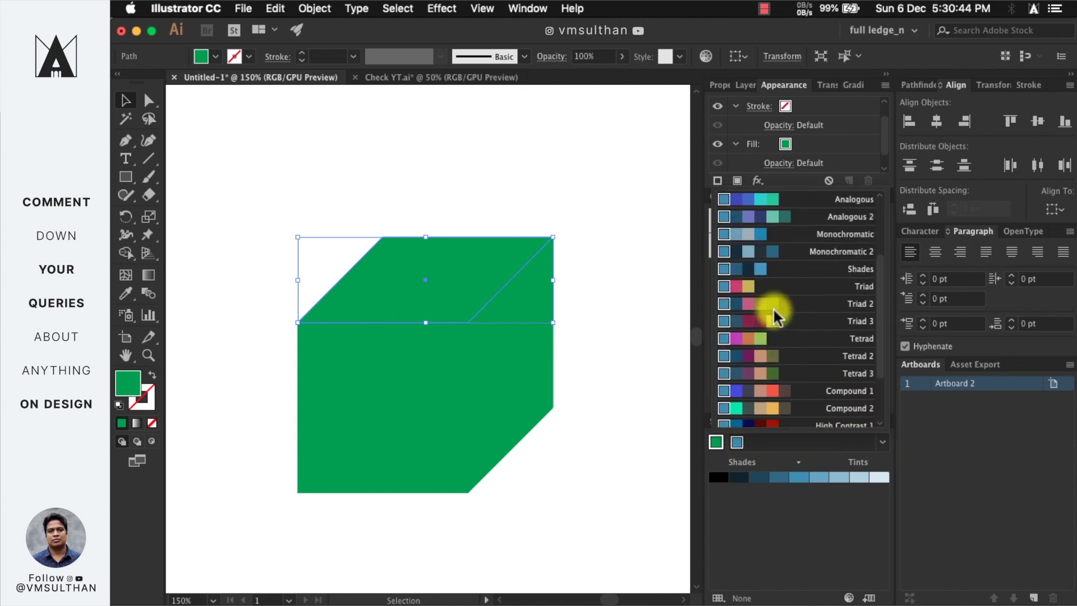
{"action": "scroll", "coordinate": [792, 355], "scroll_direction": "up", "scroll_amount": 4}
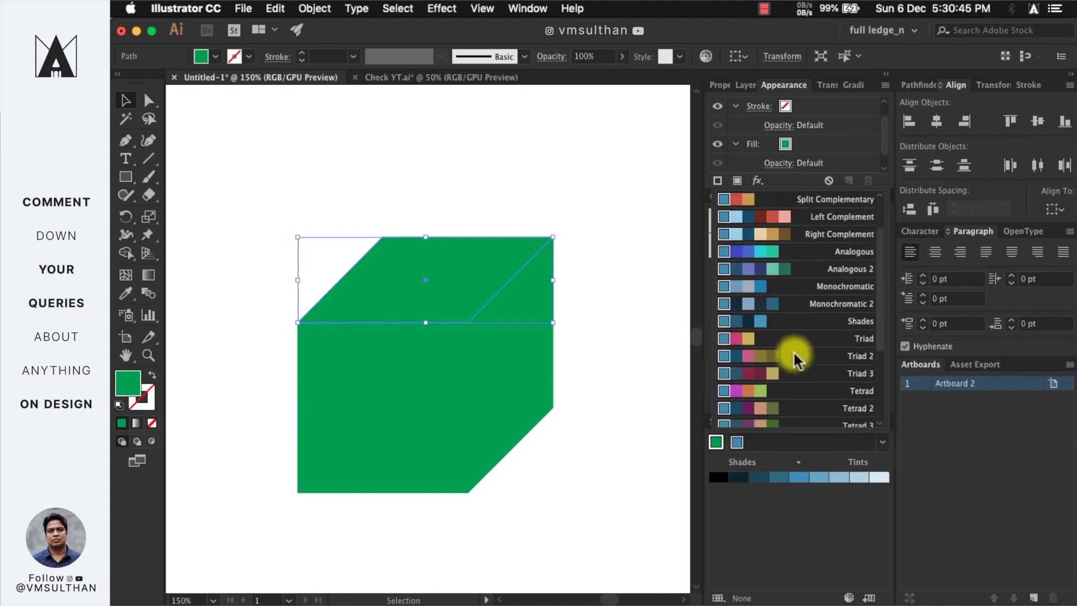
{"action": "left_click", "coordinate": [801, 304]}
{"action": "left_click", "coordinate": [357, 408]}
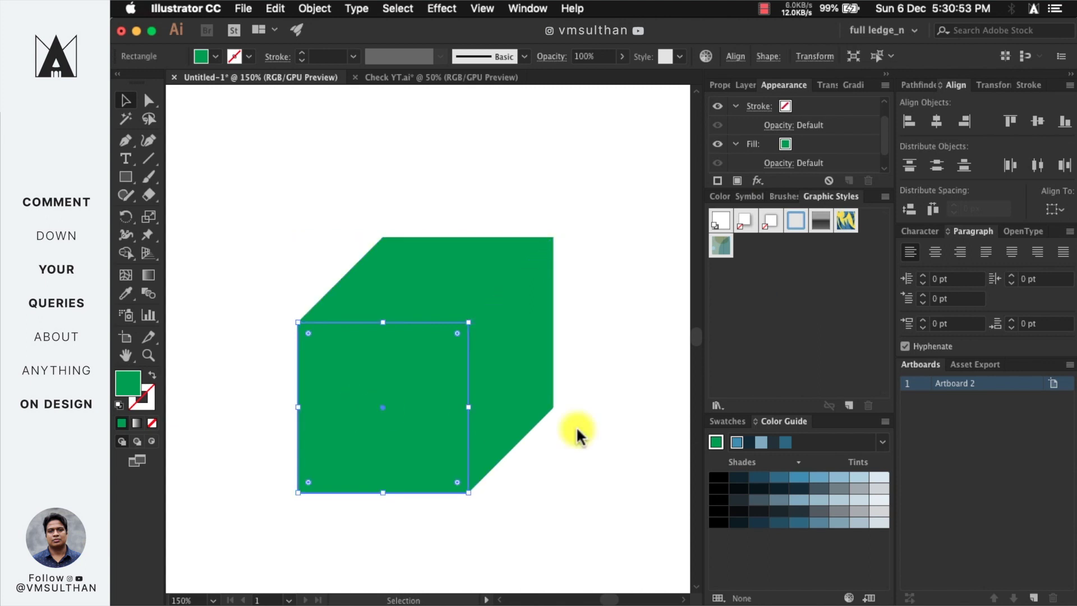
{"action": "left_click", "coordinate": [715, 443]}
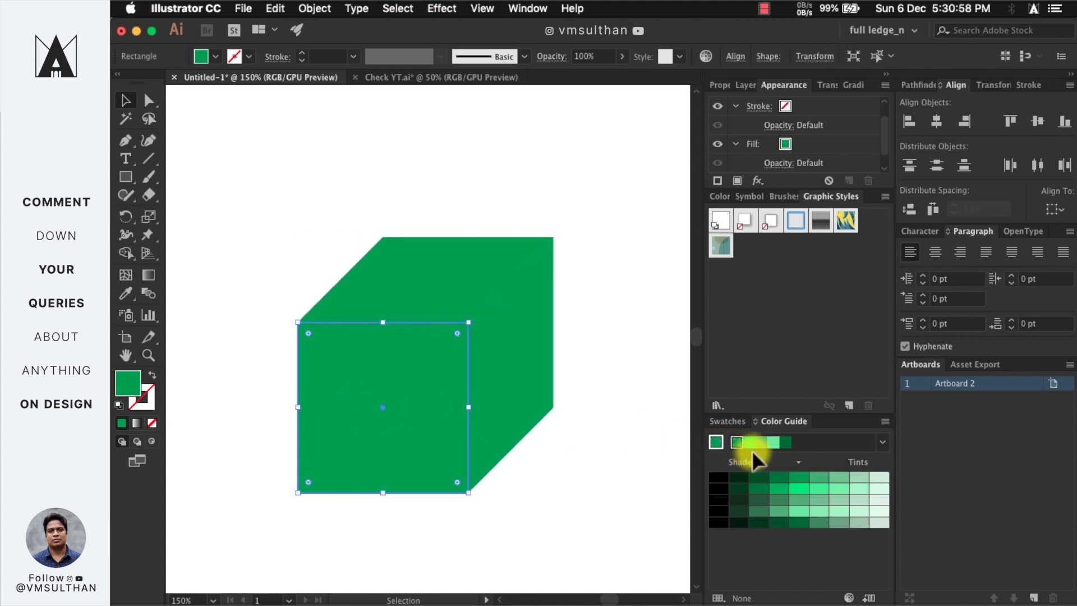
Fill the cube's side face with bright green and its top face with dark green from the harmony colours.
{"action": "left_click", "coordinate": [496, 332]}
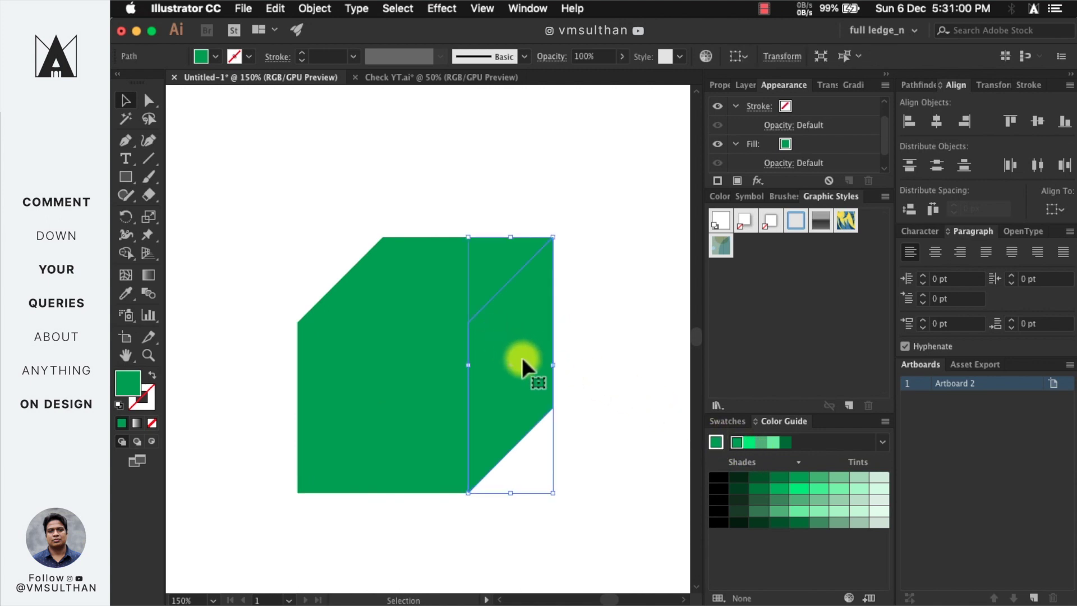
{"action": "left_click", "coordinate": [750, 443]}
{"action": "left_click", "coordinate": [413, 274]}
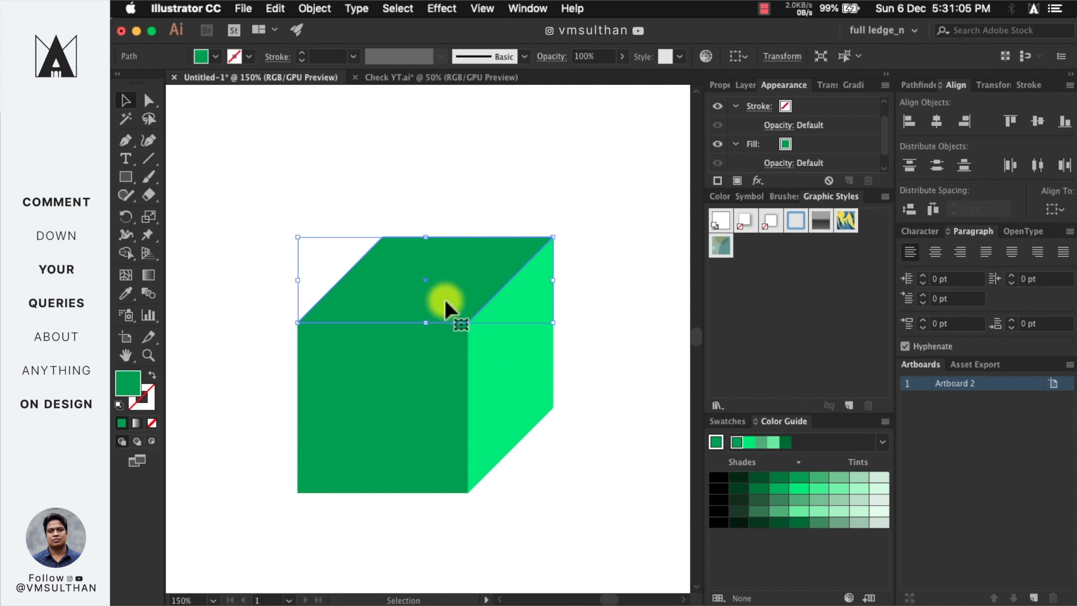
{"action": "left_click", "coordinate": [758, 444]}
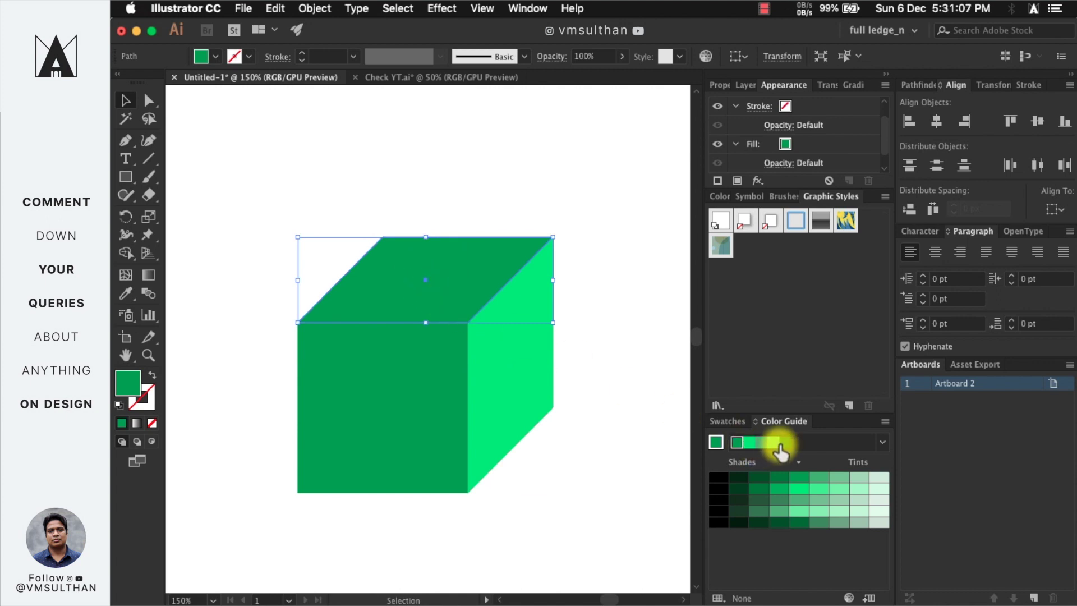
{"action": "left_click", "coordinate": [784, 442]}
{"action": "left_click", "coordinate": [652, 375]}
{"action": "scroll", "coordinate": [593, 391], "scroll_direction": "down", "scroll_amount": 1}
{"action": "left_click_drag", "start_coordinate": [595, 421], "coordinate": [531, 399]}
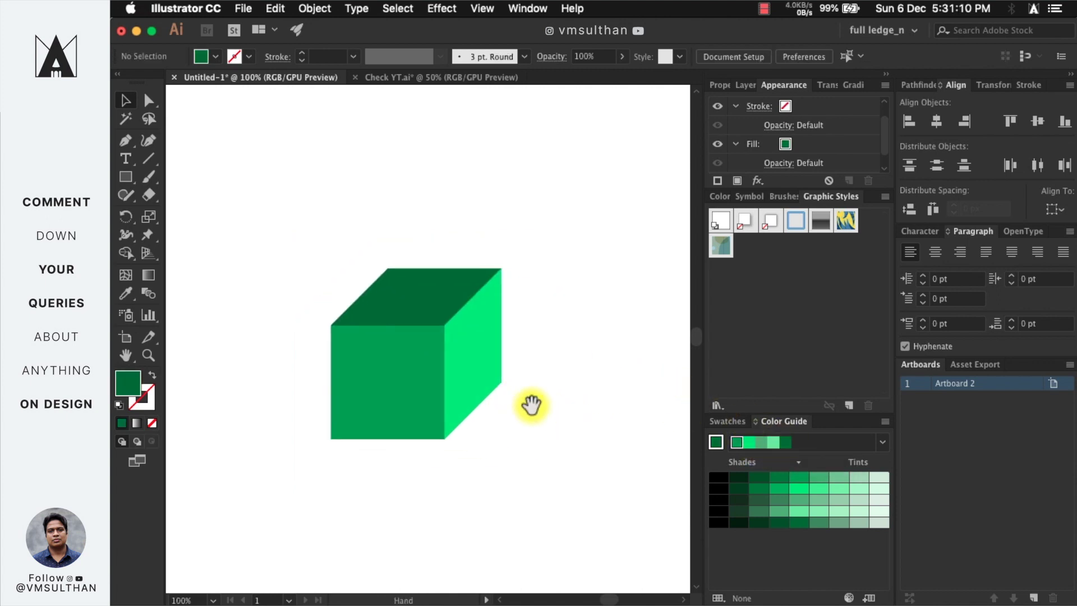
Sample the top face's dark green onto the front face with the Eyedropper, and recolour the top face medium green.
{"action": "key", "text": "super+a"}
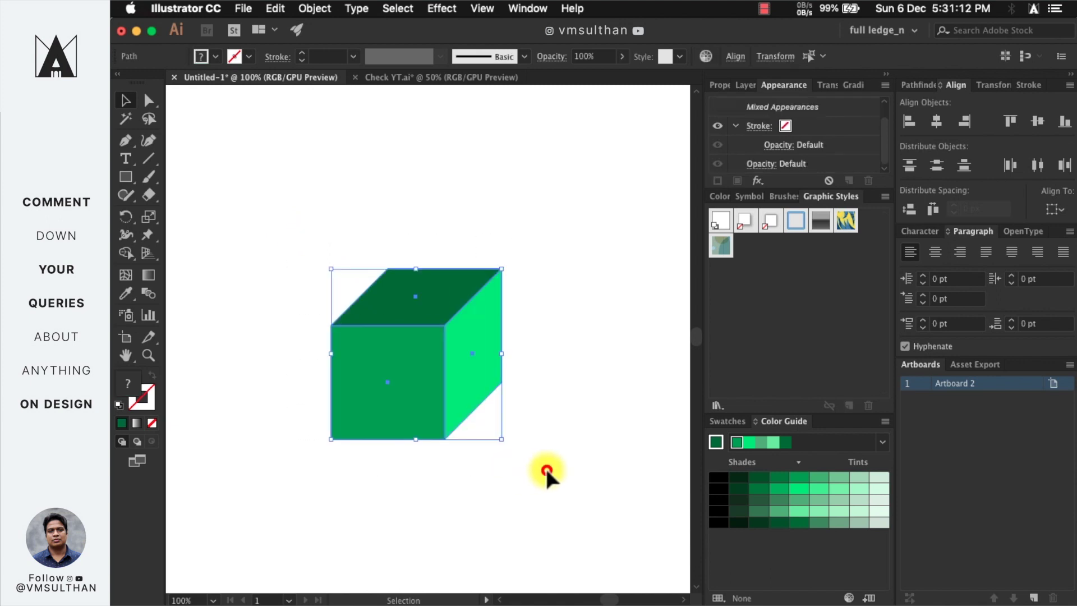
{"action": "left_click", "coordinate": [410, 356]}
{"action": "key", "text": "i"}
{"action": "left_click", "coordinate": [442, 300]}
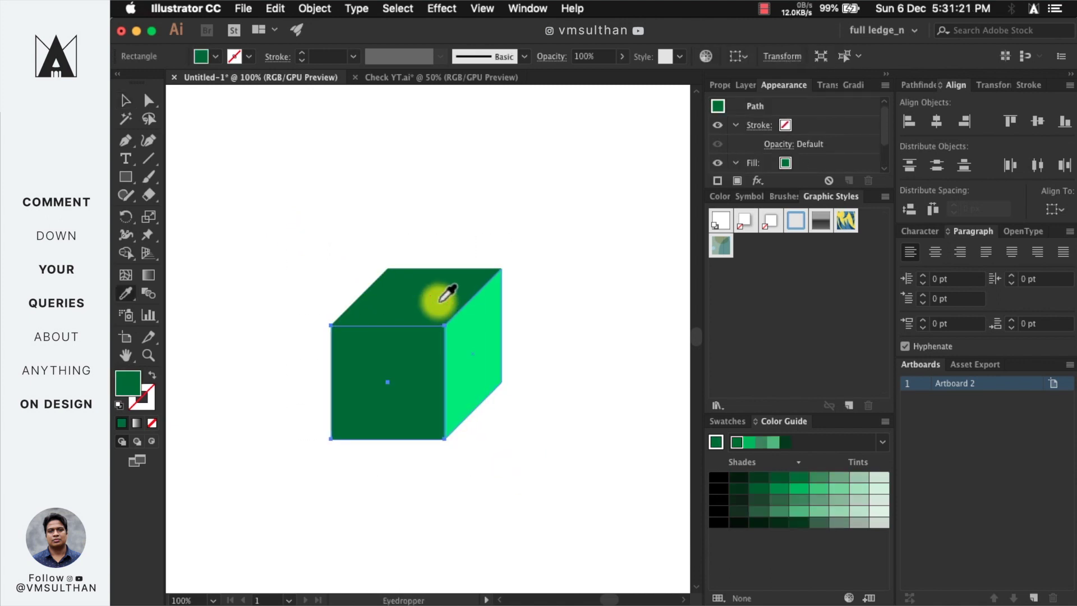
{"action": "key", "text": "v"}
{"action": "key", "text": "super+a"}
{"action": "left_click", "coordinate": [420, 293]}
{"action": "left_click", "coordinate": [764, 448]}
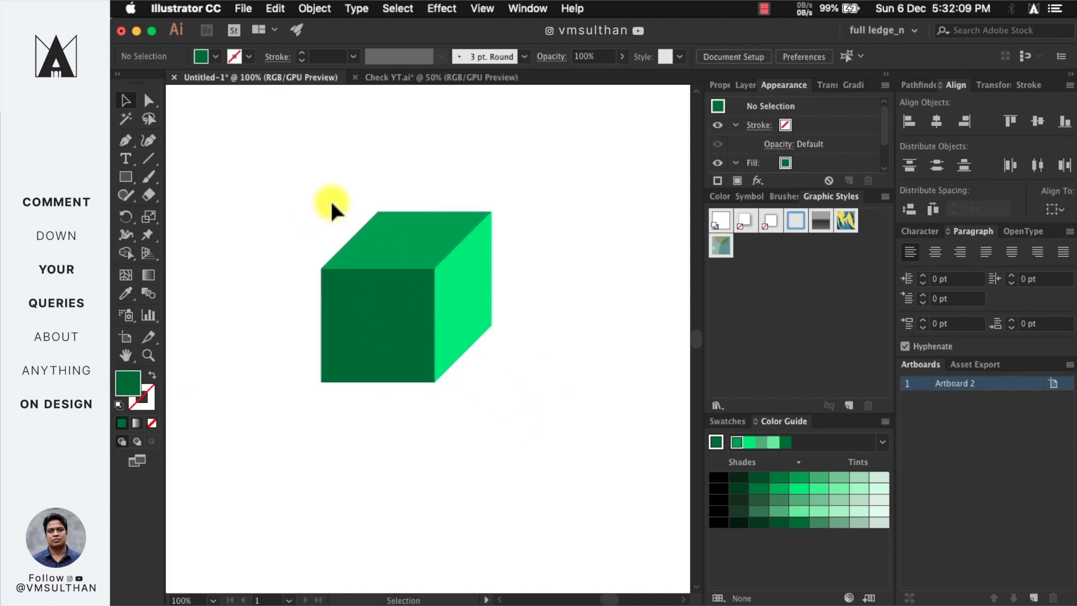
Select all three faces of the cube and group them.
{"action": "left_click_drag", "start_coordinate": [301, 168], "coordinate": [567, 466]}
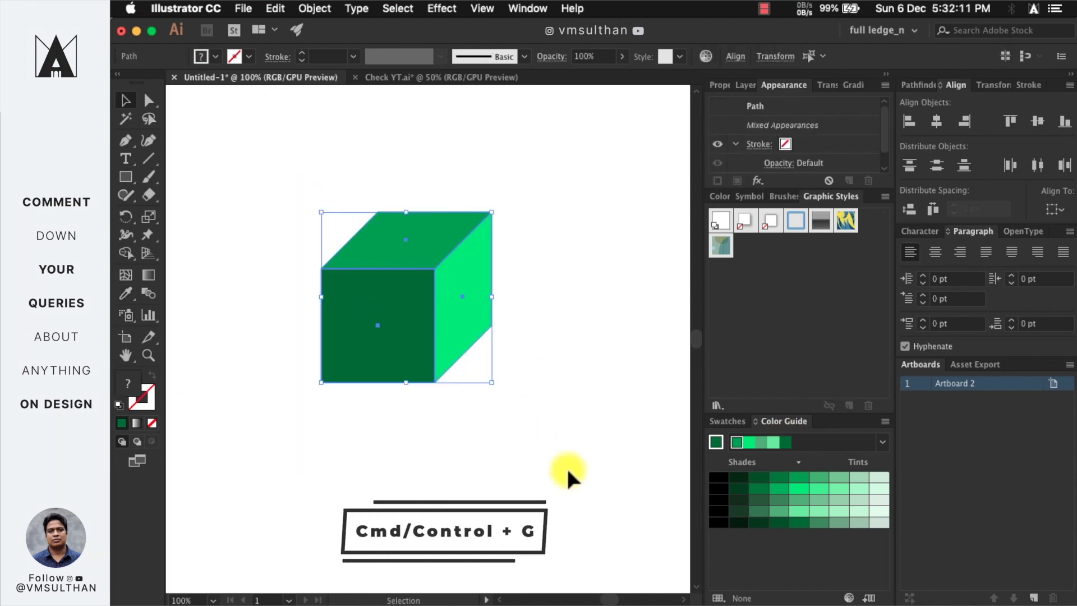
{"action": "key", "text": "a"}
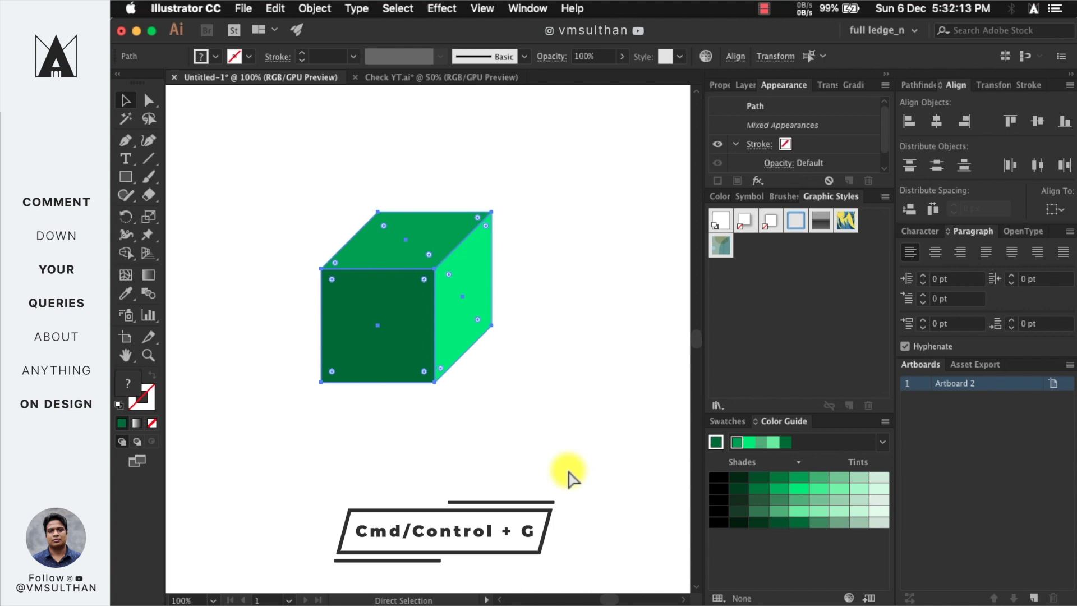
{"action": "key", "text": "v"}
{"action": "key", "text": "super+g"}
{"action": "right_click", "coordinate": [366, 261]}
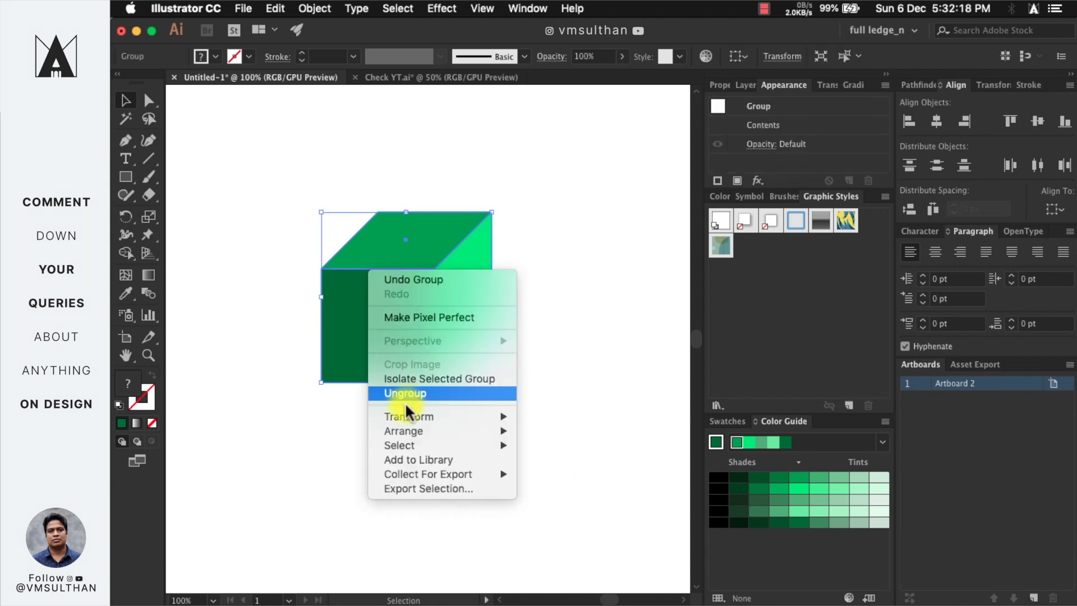
{"action": "left_click", "coordinate": [542, 305]}
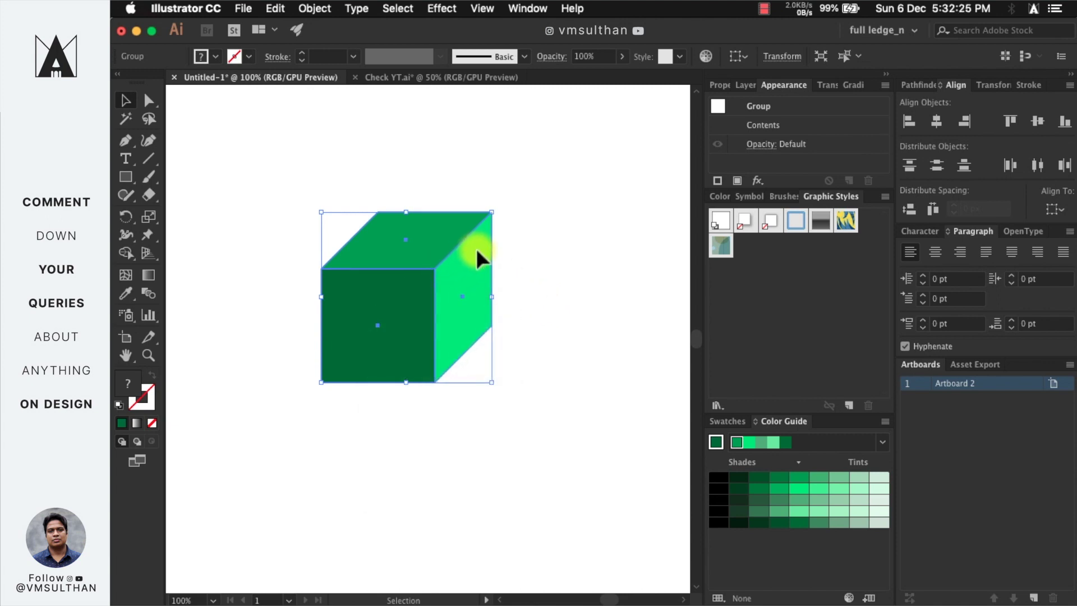
Duplicate the grouped cube, turn the copy 180°, and place its front face against the original front face's lower-left corner.
{"action": "left_click_drag", "start_coordinate": [476, 254], "coordinate": [298, 429]}
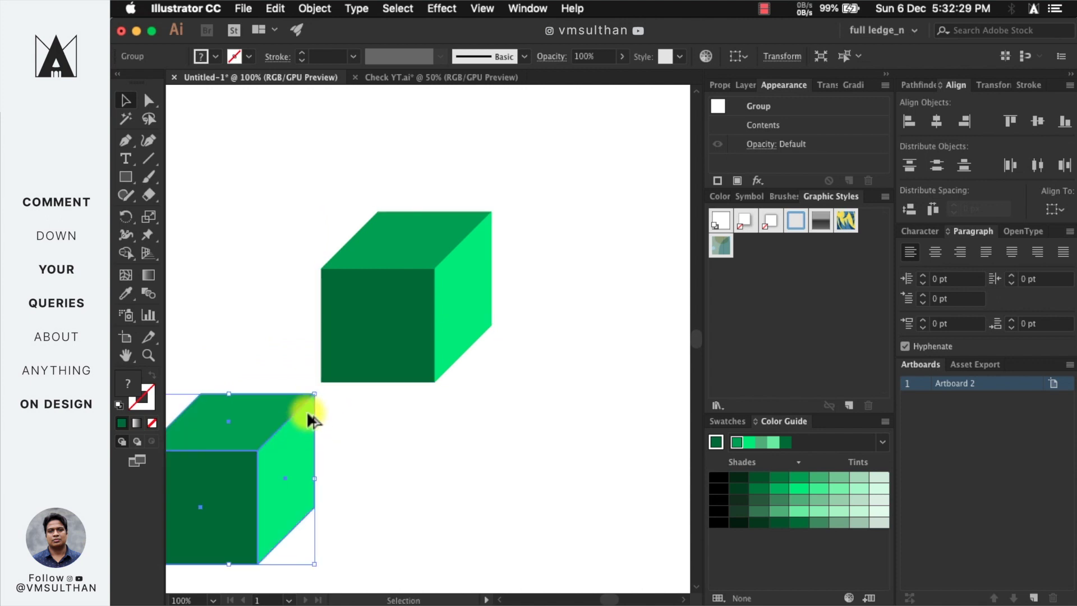
{"action": "scroll", "coordinate": [306, 411], "scroll_direction": "up", "scroll_amount": 5}
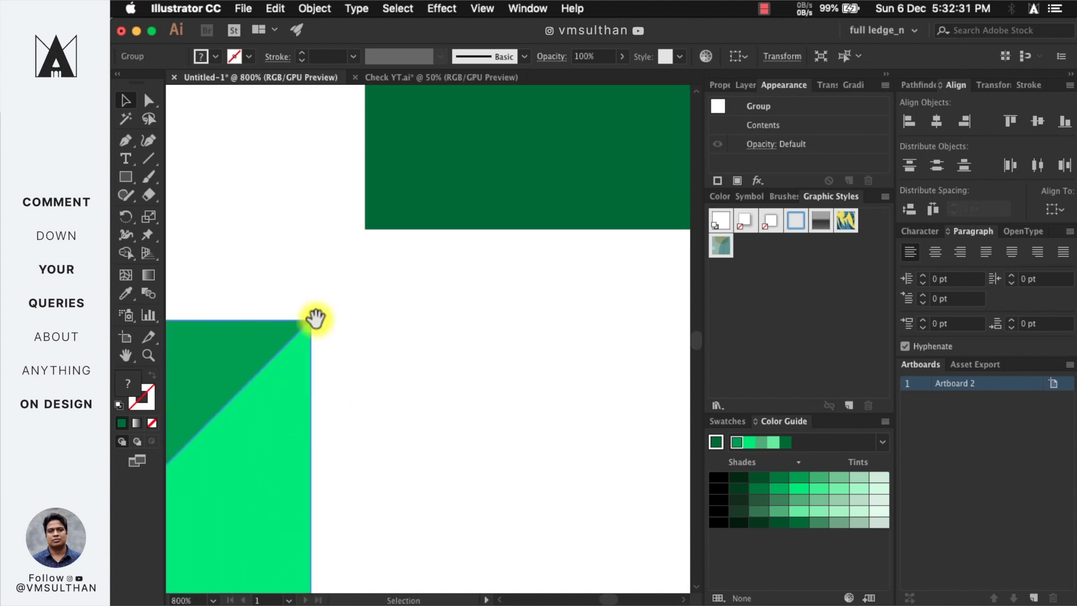
{"action": "left_click_drag", "start_coordinate": [312, 318], "coordinate": [288, 440]}
{"action": "scroll", "coordinate": [426, 275], "scroll_direction": "down", "scroll_amount": 6}
{"action": "left_click", "coordinate": [429, 277], "text": "shift"}
{"action": "key", "text": "super+equal"}
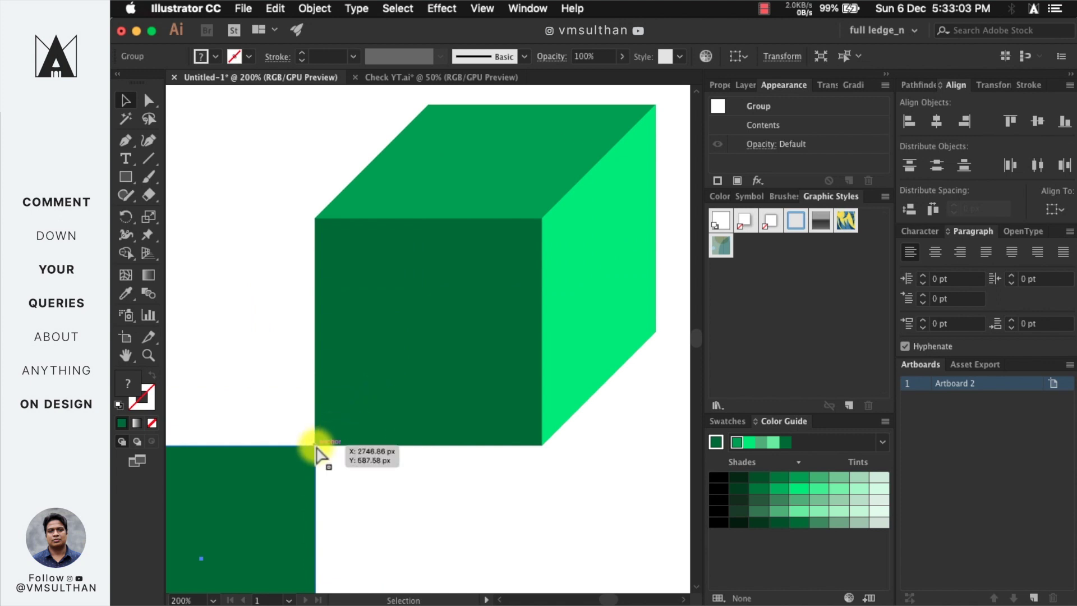
Move the turned copy up and right until its front face exactly covers the original cube's front face.
{"action": "key", "text": "super"}
{"action": "left_click_drag", "start_coordinate": [316, 446], "coordinate": [541, 222]}
{"action": "key", "text": "super+minus"}
{"action": "key", "text": "super+minus"}
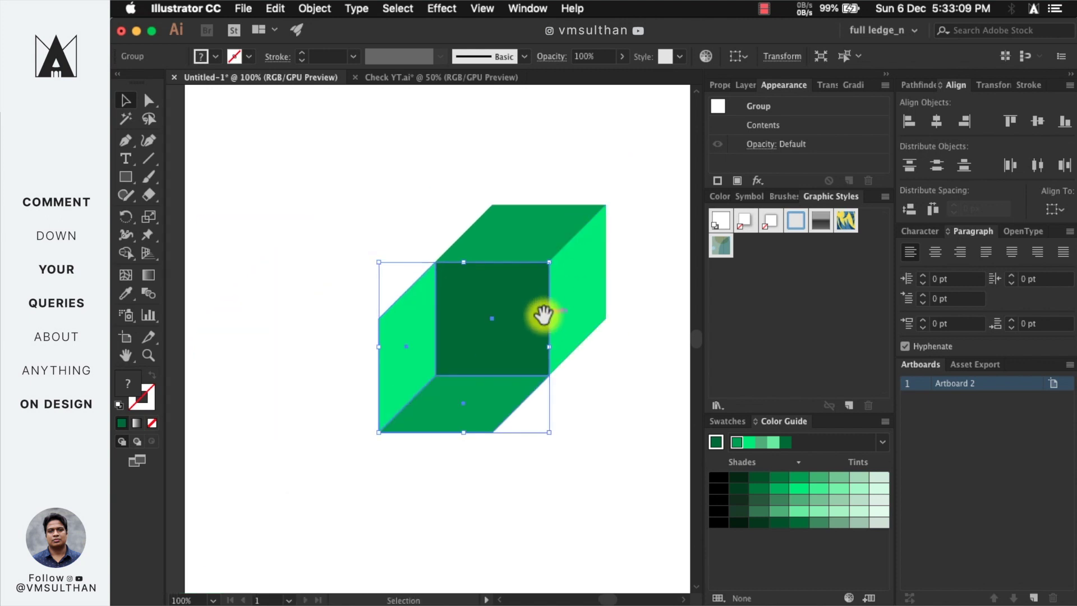
{"action": "left_click", "coordinate": [521, 359]}
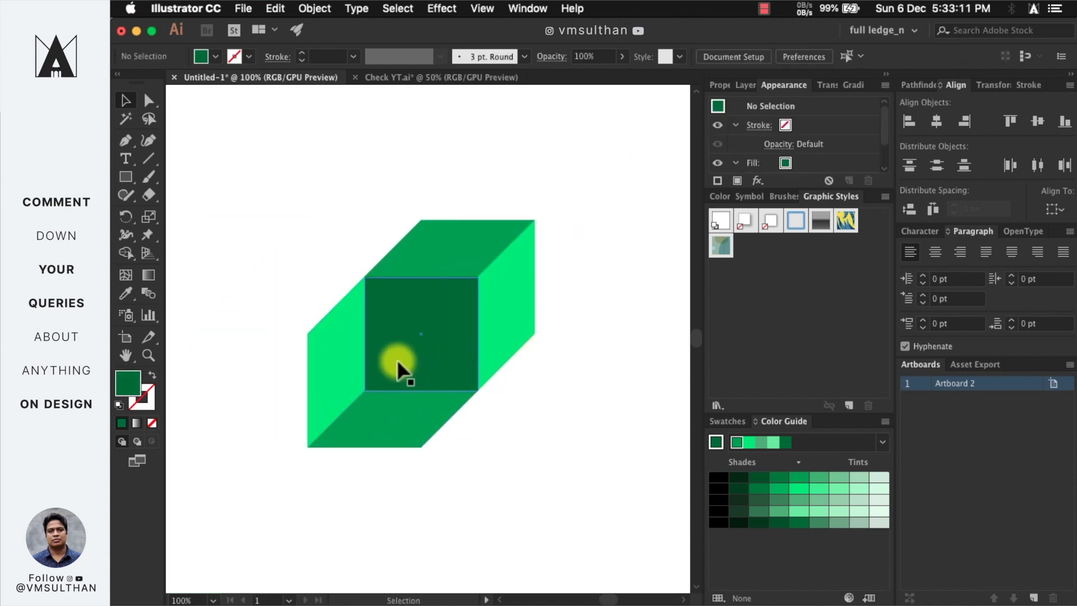
Move the turned cube copy down off the original and undo that move.
{"action": "left_click_drag", "start_coordinate": [400, 346], "coordinate": [396, 435]}
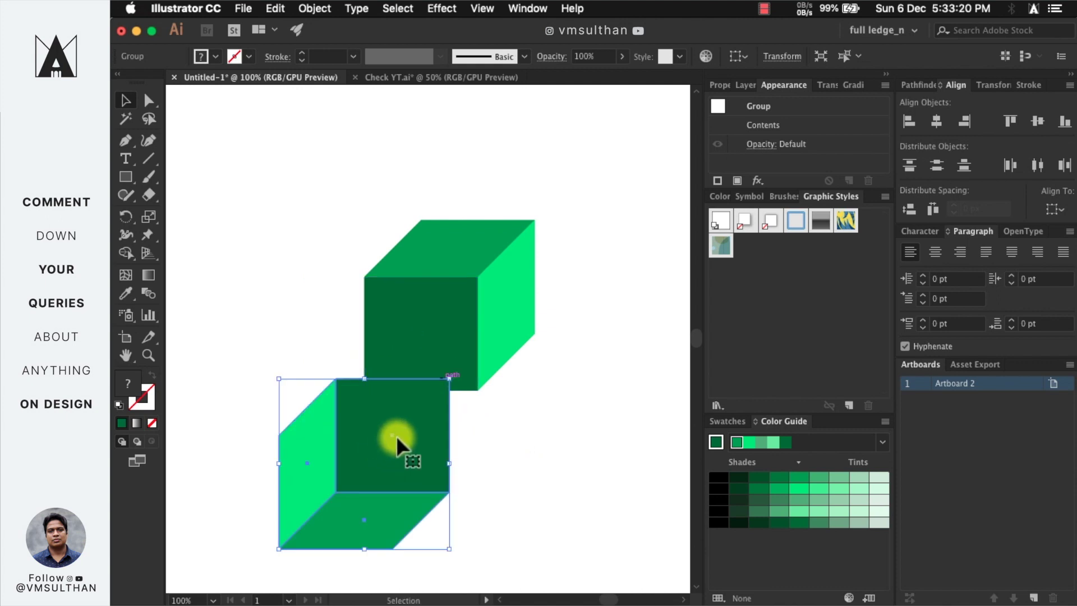
{"action": "key", "text": "super+z"}
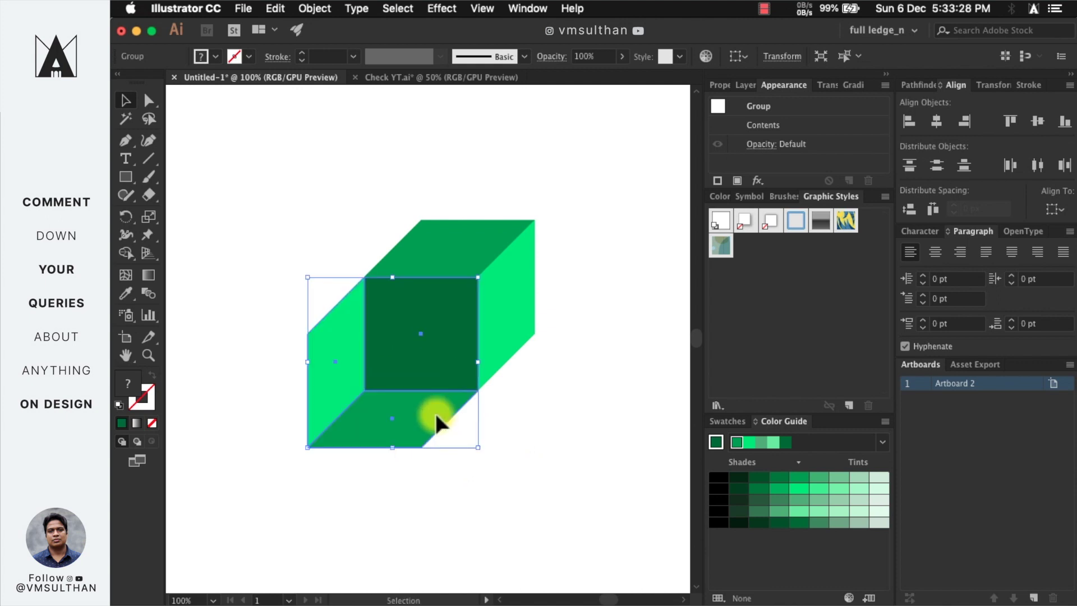
{"action": "left_click", "coordinate": [514, 403]}
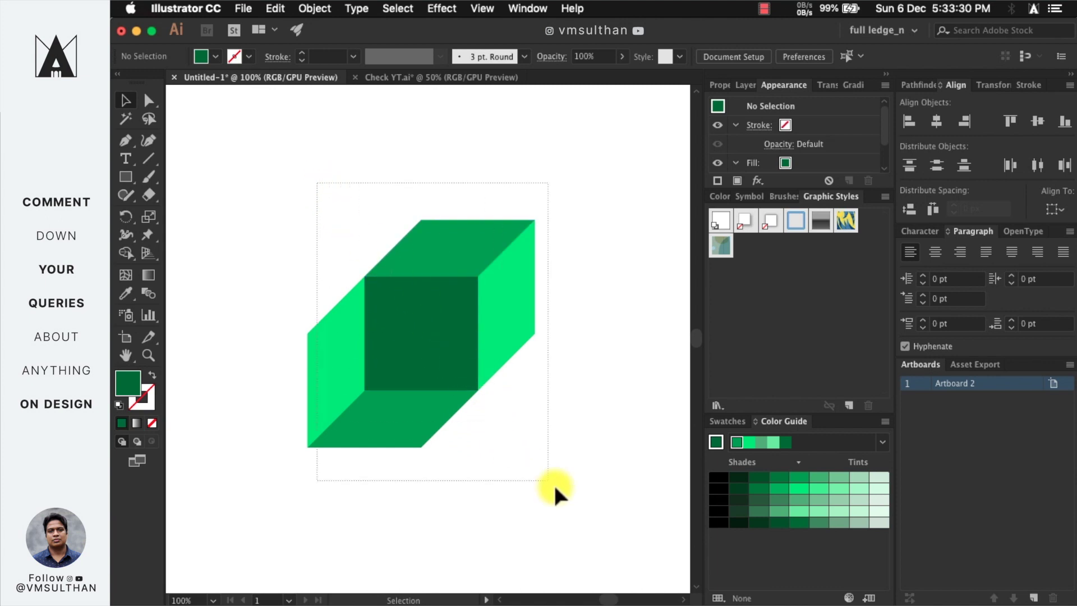
Select both overlapping cubes and group them into one object.
{"action": "left_click_drag", "start_coordinate": [553, 484], "coordinate": [582, 503]}
{"action": "right_click", "coordinate": [419, 298]}
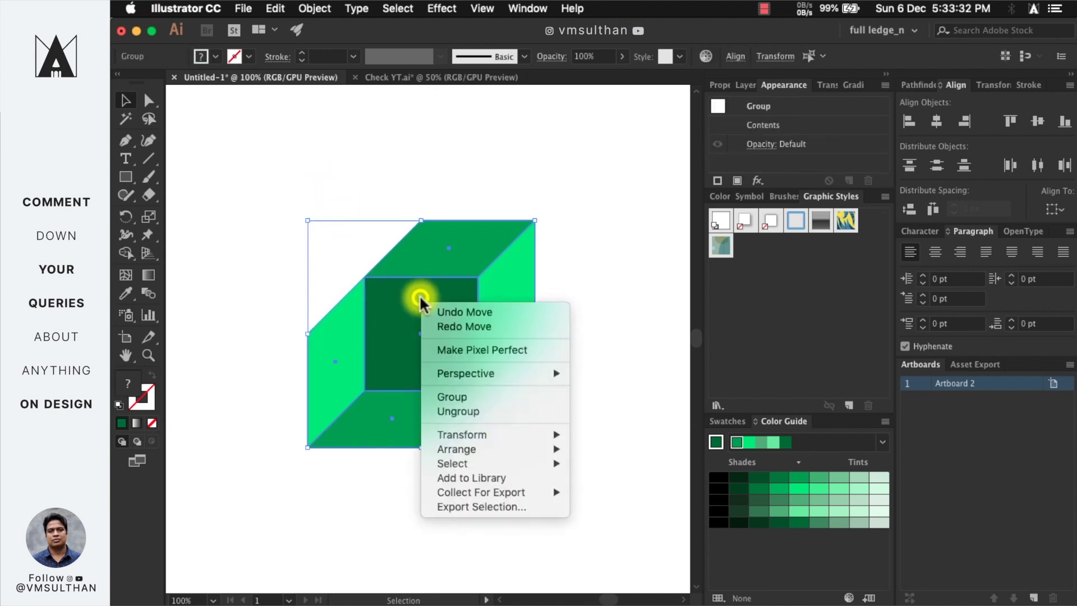
{"action": "left_click", "coordinate": [438, 396]}
{"action": "left_click", "coordinate": [582, 369]}
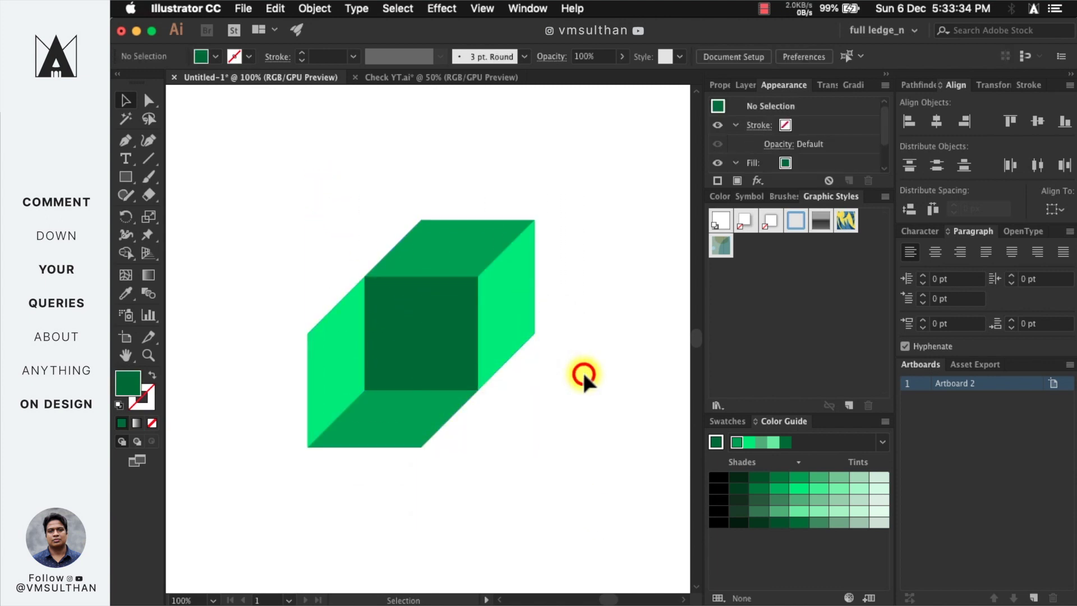
Remove the fill from the light green left face of the grouped cube shape.
{"action": "scroll", "coordinate": [583, 375], "scroll_direction": "down", "scroll_amount": 2}
{"action": "scroll", "coordinate": [527, 345], "scroll_direction": "up", "scroll_amount": 2}
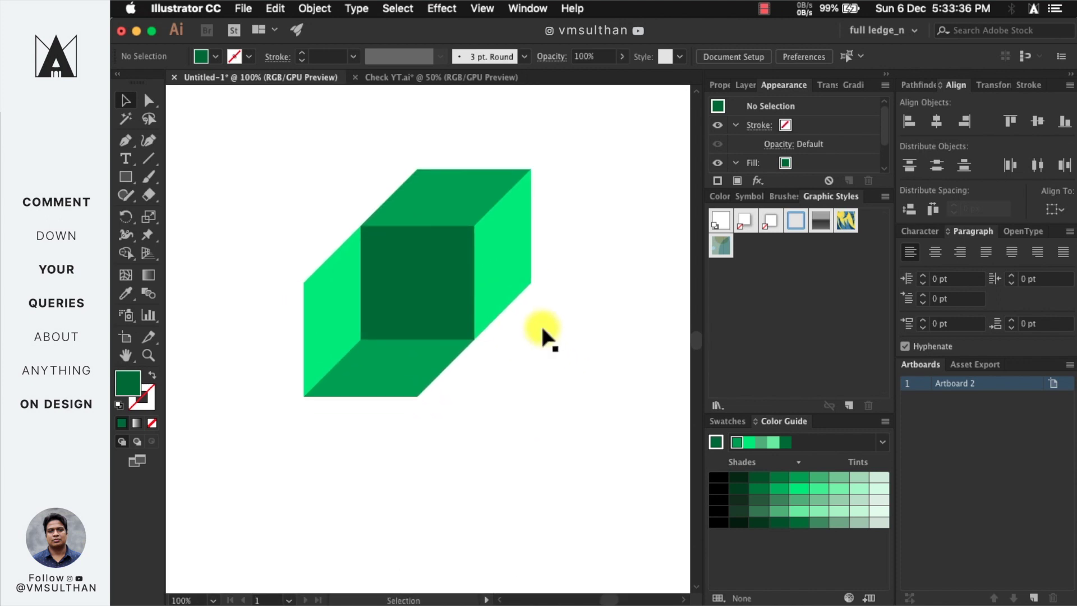
{"action": "left_click", "coordinate": [147, 101]}
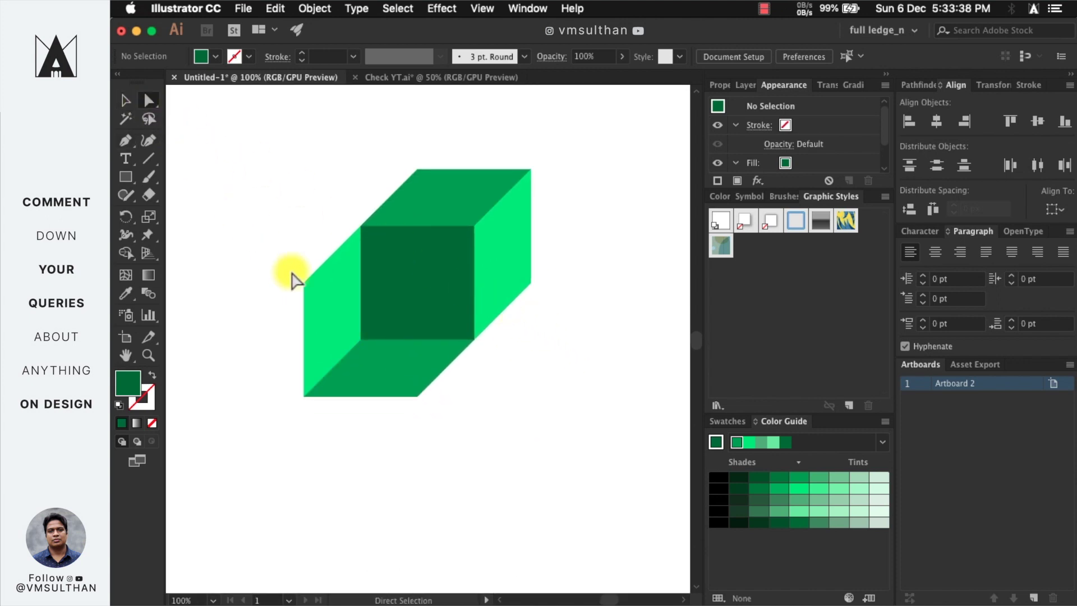
{"action": "left_click", "coordinate": [326, 319]}
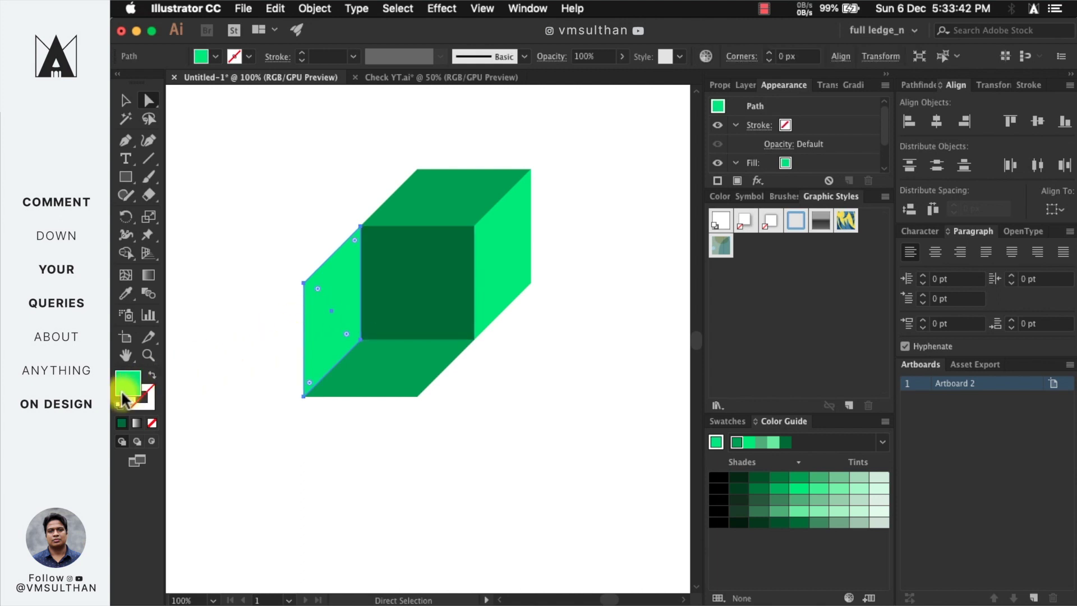
{"action": "left_click", "coordinate": [151, 421]}
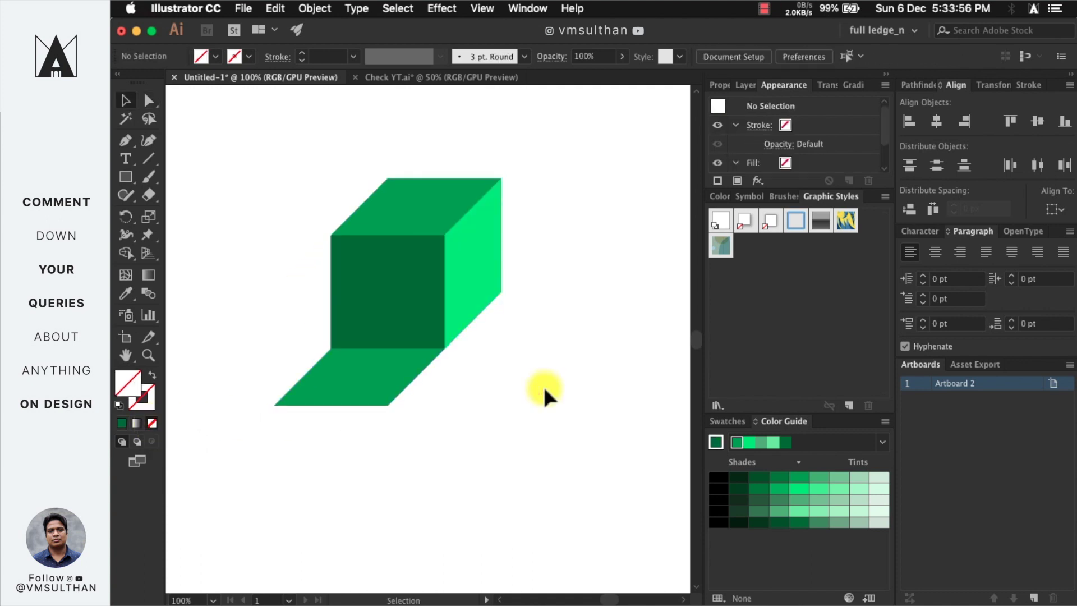
Duplicate the cube group and snap the copy up and right, its lower-left corner on the original front face's lower-right corner.
{"action": "left_click_drag", "start_coordinate": [391, 423], "coordinate": [479, 453]}
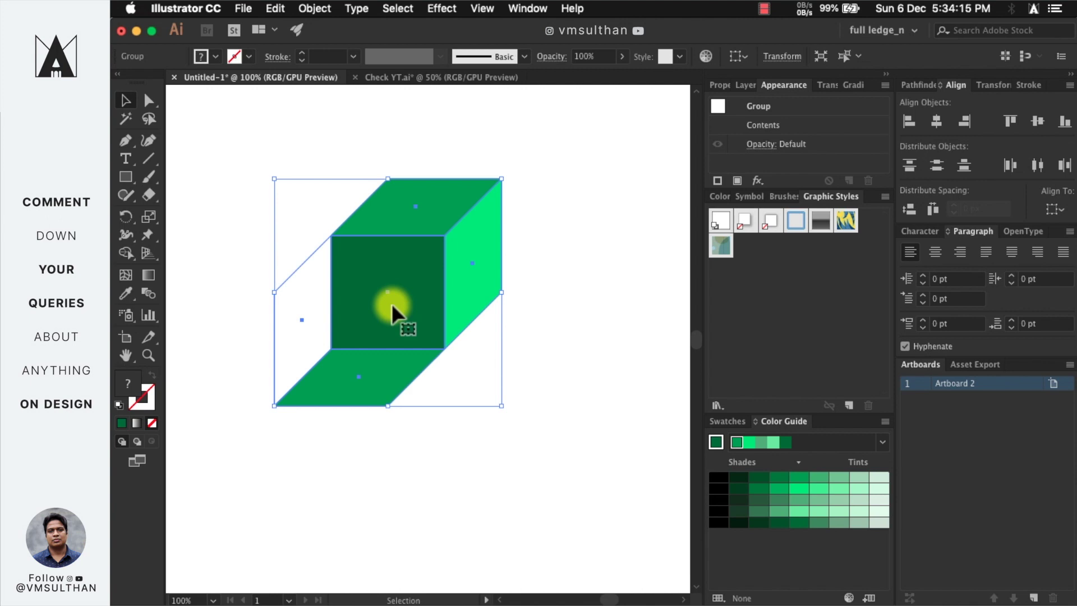
{"action": "left_click_drag", "start_coordinate": [362, 286], "coordinate": [608, 268]}
{"action": "left_click", "coordinate": [519, 270], "text": "super"}
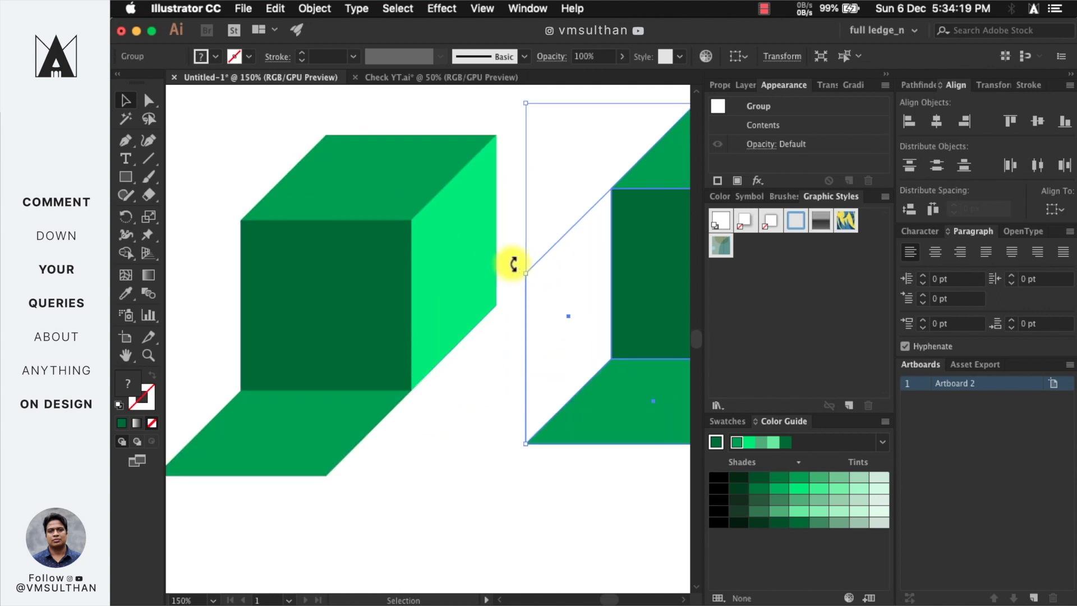
{"action": "left_click_drag", "start_coordinate": [523, 283], "coordinate": [340, 255]}
{"action": "key", "text": "super+minus"}
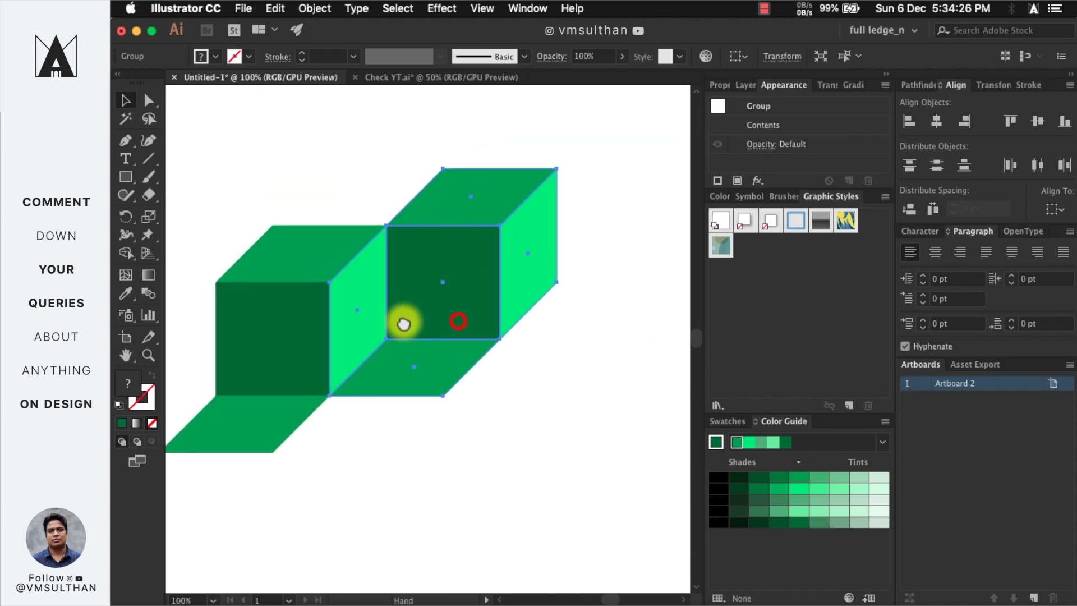
Select both cube groups, duplicate the pair, and snap the copy down and right against the underside of the original pair.
{"action": "left_click", "coordinate": [294, 379], "text": "shift"}
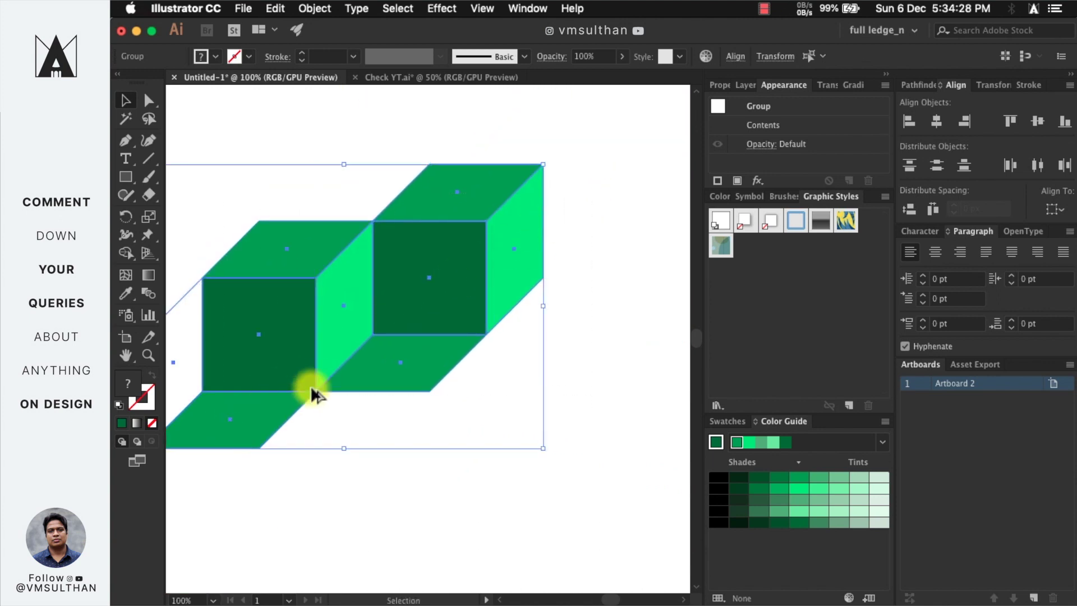
{"action": "key", "text": "super+minus"}
{"action": "left_click_drag", "start_coordinate": [334, 314], "coordinate": [451, 416]}
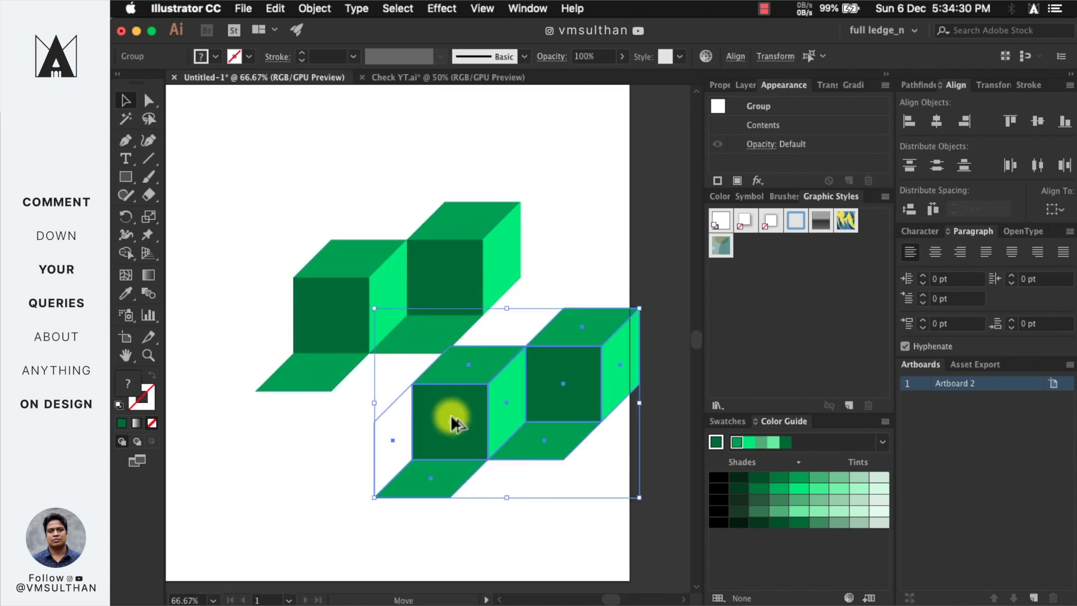
{"action": "key", "text": "super+plus"}
{"action": "key", "text": "super+plus"}
{"action": "key", "text": "super+plus"}
{"action": "scroll", "coordinate": [435, 387], "scroll_direction": "up", "scroll_amount": 3}
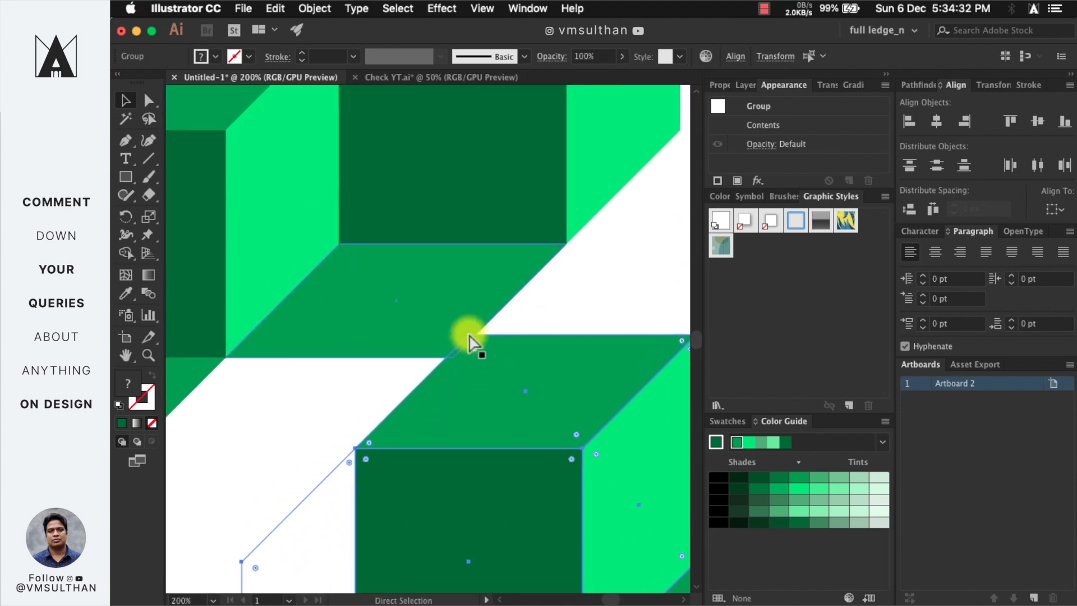
{"action": "left_click_drag", "start_coordinate": [472, 337], "coordinate": [339, 245]}
Select all four cube groups and scale them down to roughly half their size.
{"action": "key", "text": "super+minus"}
{"action": "key", "text": "super+minus"}
{"action": "key", "text": "super+minus"}
{"action": "key", "text": "super+a"}
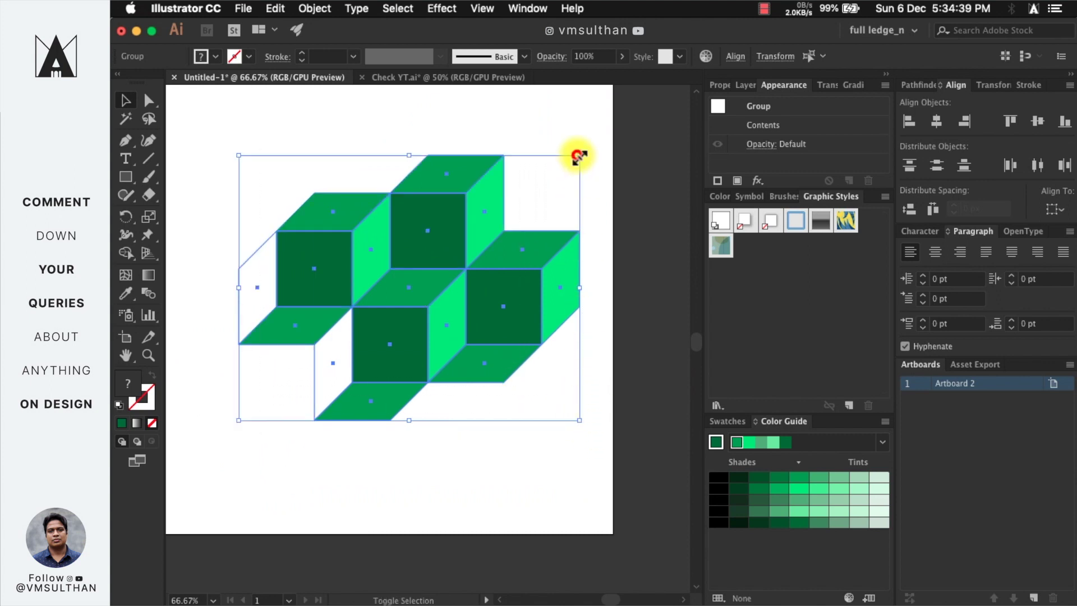
{"action": "left_click_drag", "start_coordinate": [579, 156], "coordinate": [487, 237]}
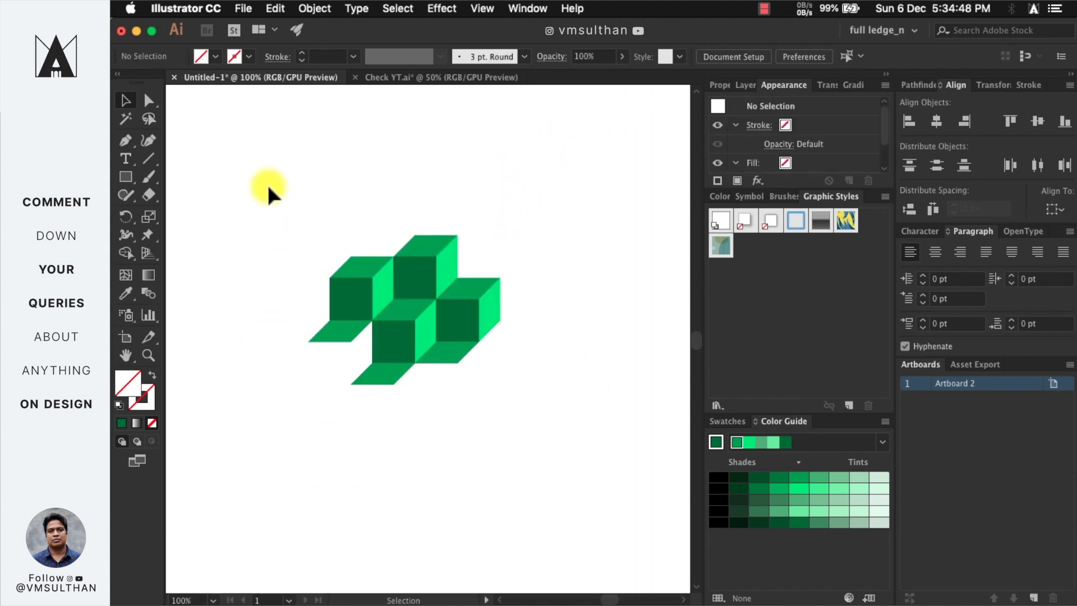
Make a new pattern from the complete cube artwork and move the pattern options clear of the tile.
{"action": "left_click_drag", "start_coordinate": [279, 197], "coordinate": [516, 493]}
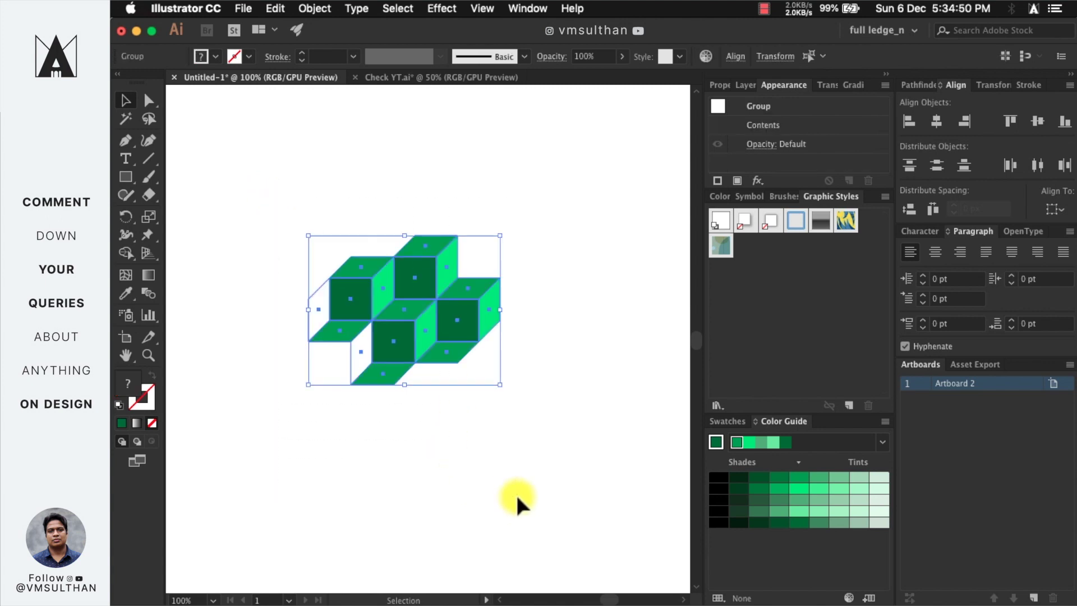
{"action": "left_click", "coordinate": [315, 9]}
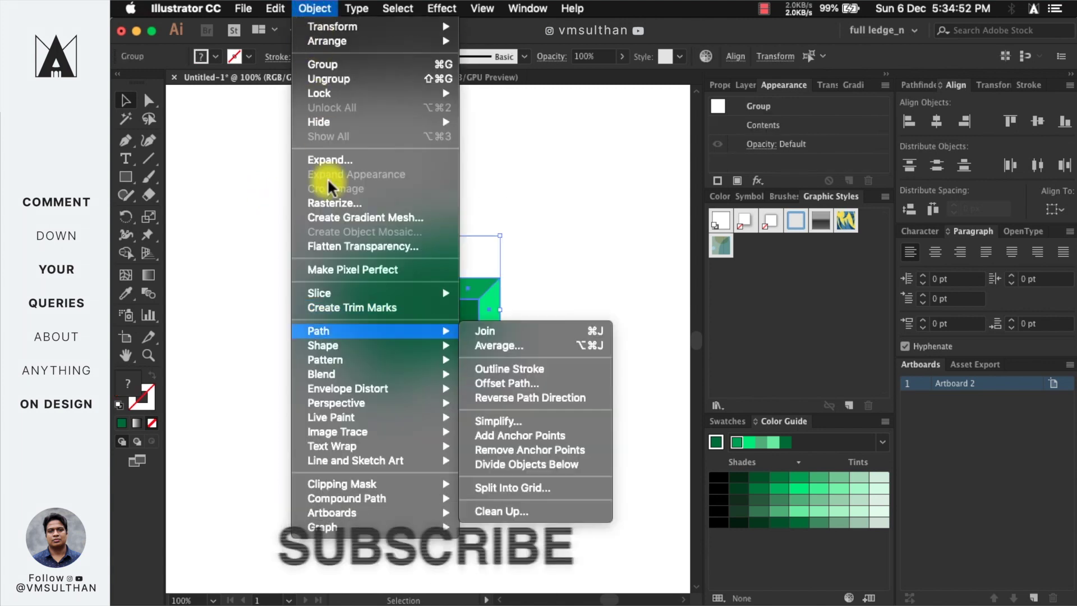
{"action": "mouse_move", "coordinate": [346, 362]}
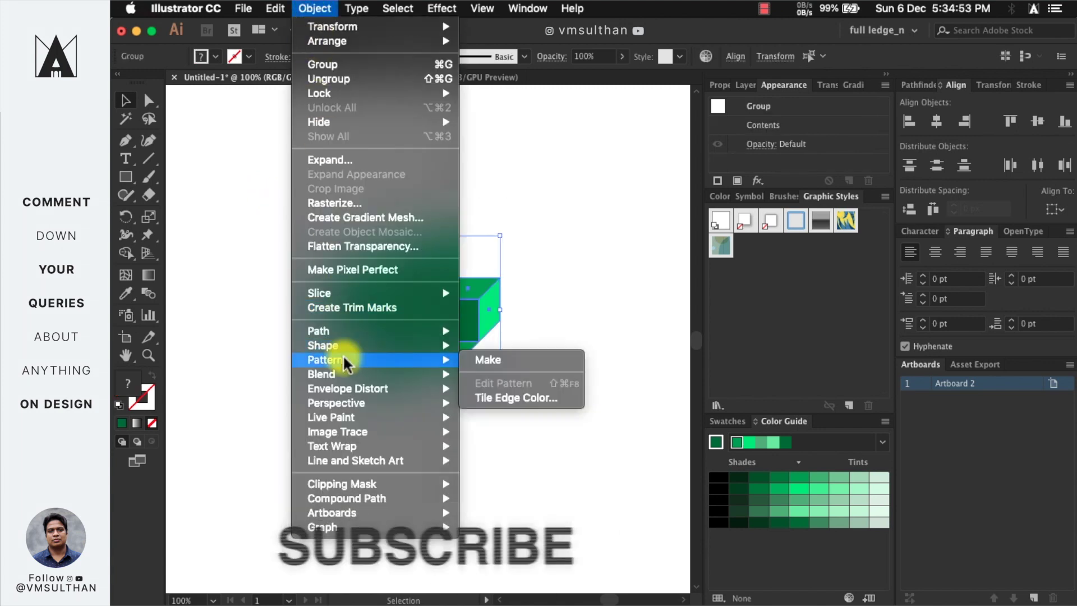
{"action": "left_click", "coordinate": [482, 361]}
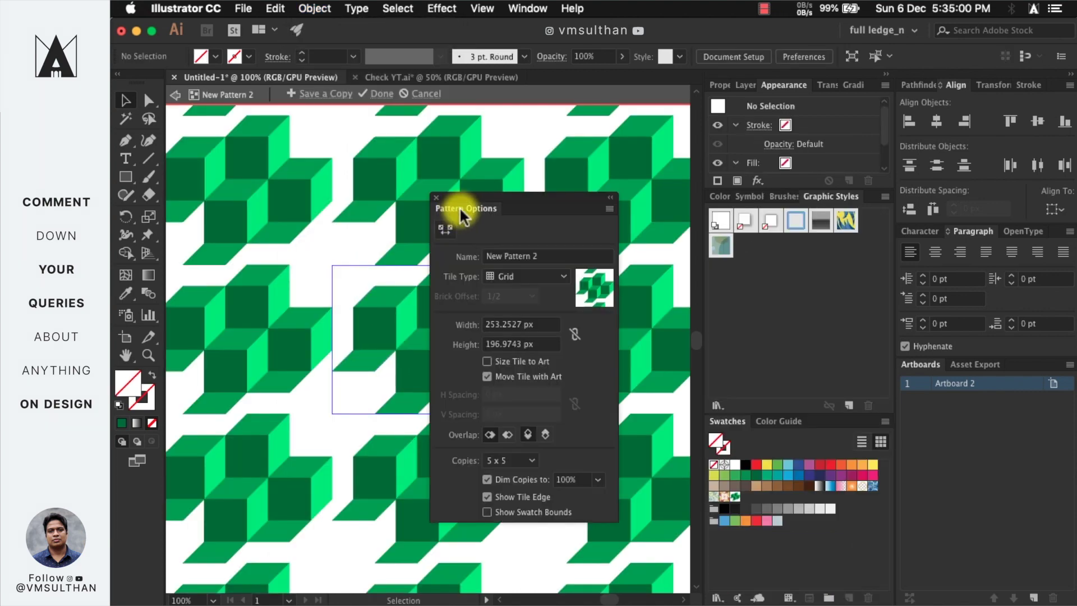
{"action": "left_click_drag", "start_coordinate": [470, 205], "coordinate": [586, 163]}
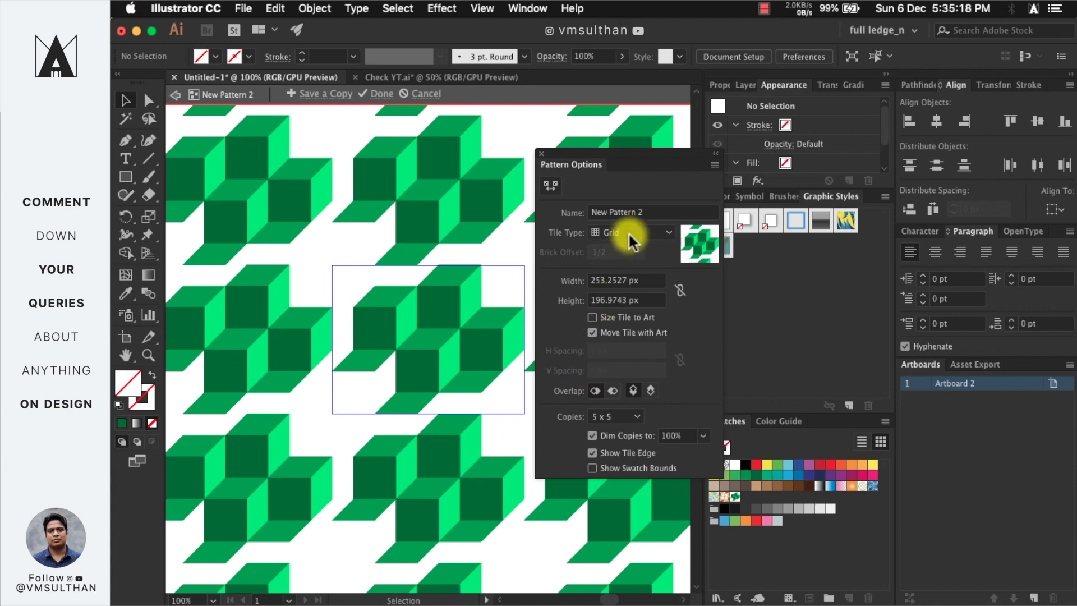
Name the pattern "3D Box Pattern" and set its tile type to Hex by Row.
{"action": "left_click", "coordinate": [645, 214]}
{"action": "left_click_drag", "start_coordinate": [645, 213], "coordinate": [586, 213]}
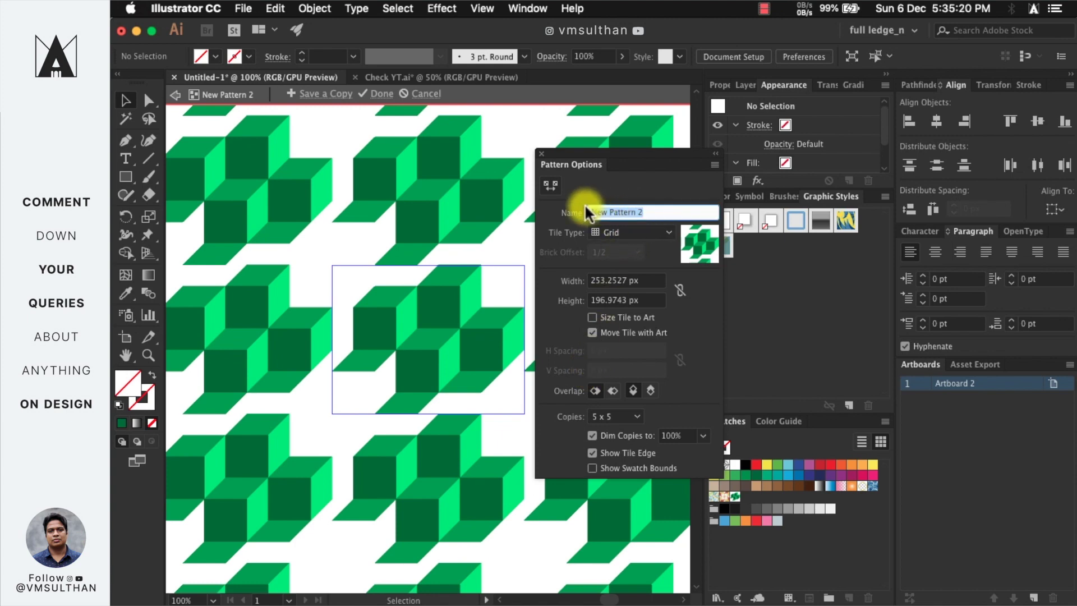
{"action": "type", "text": "3D Box"}
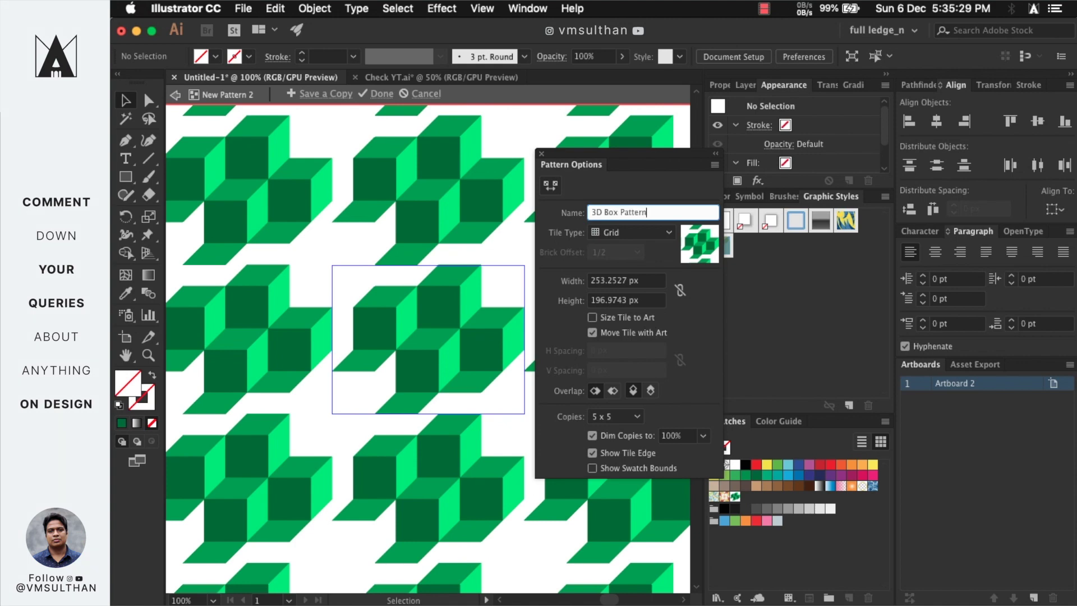
{"action": "key", "text": "Return"}
{"action": "left_click", "coordinate": [603, 233]}
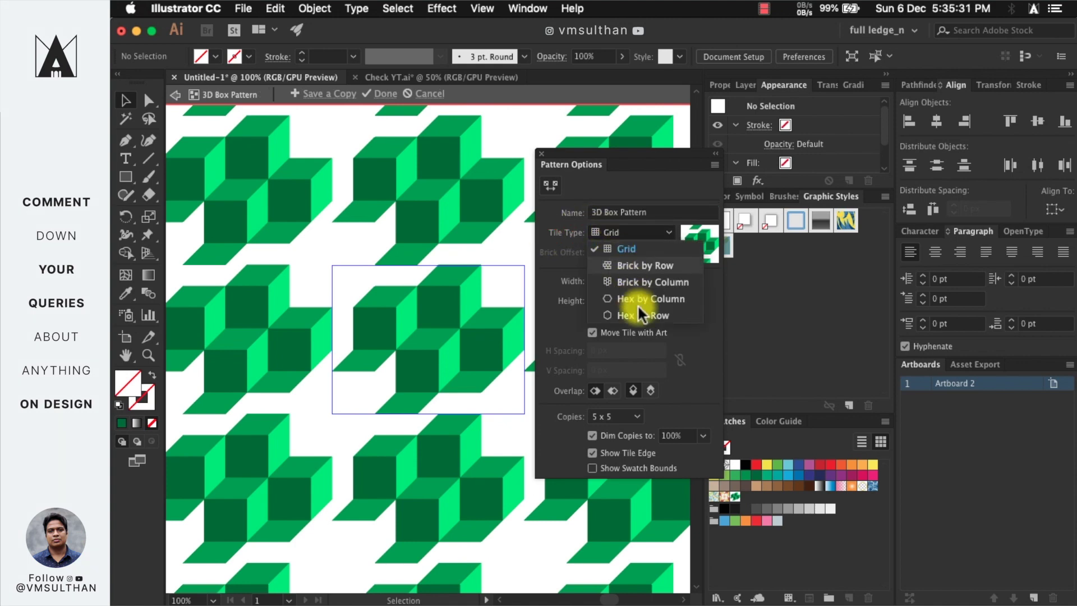
{"action": "left_click", "coordinate": [643, 316]}
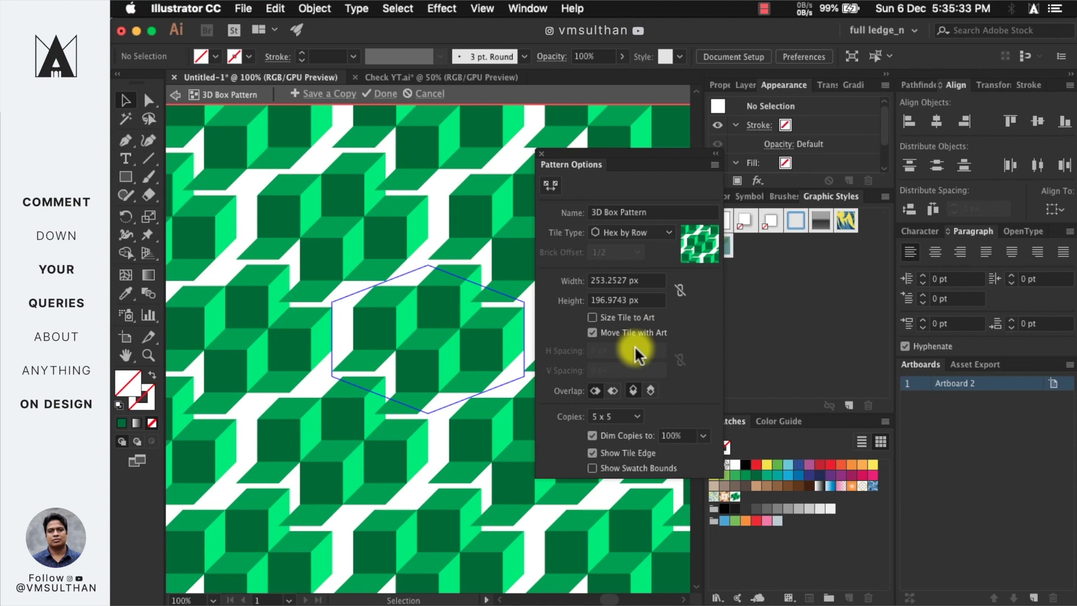
Try a pattern tile width of 250 px and height of 190 px.
{"action": "key", "text": "Tab"}
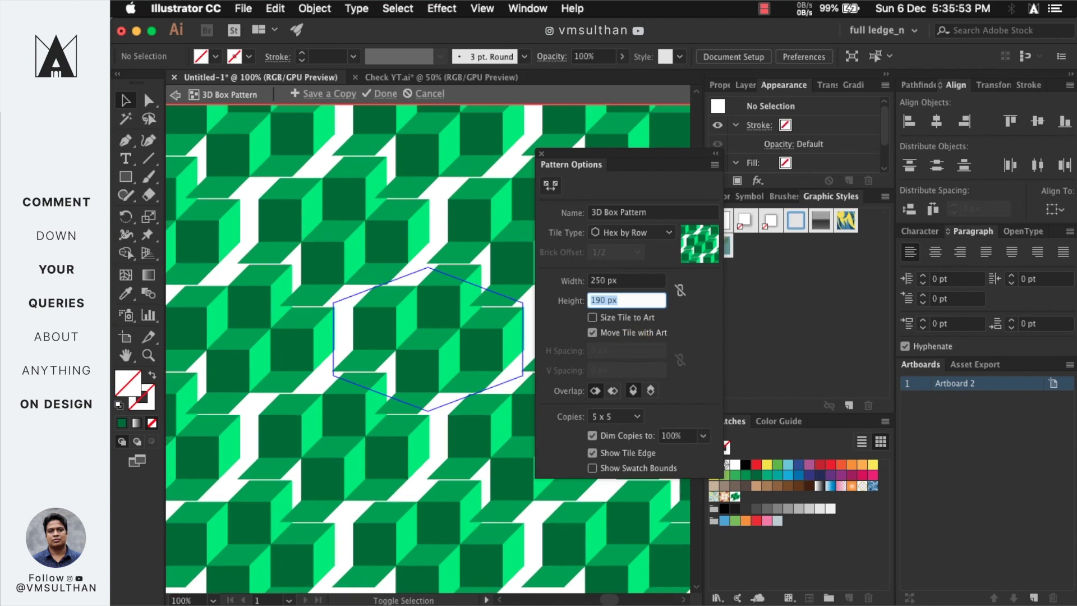
{"action": "type", "text": "180"}
{"action": "key", "text": "Return"}
{"action": "left_click", "coordinate": [628, 301]}
{"action": "type", "text": "190"}
{"action": "key", "text": "Return"}
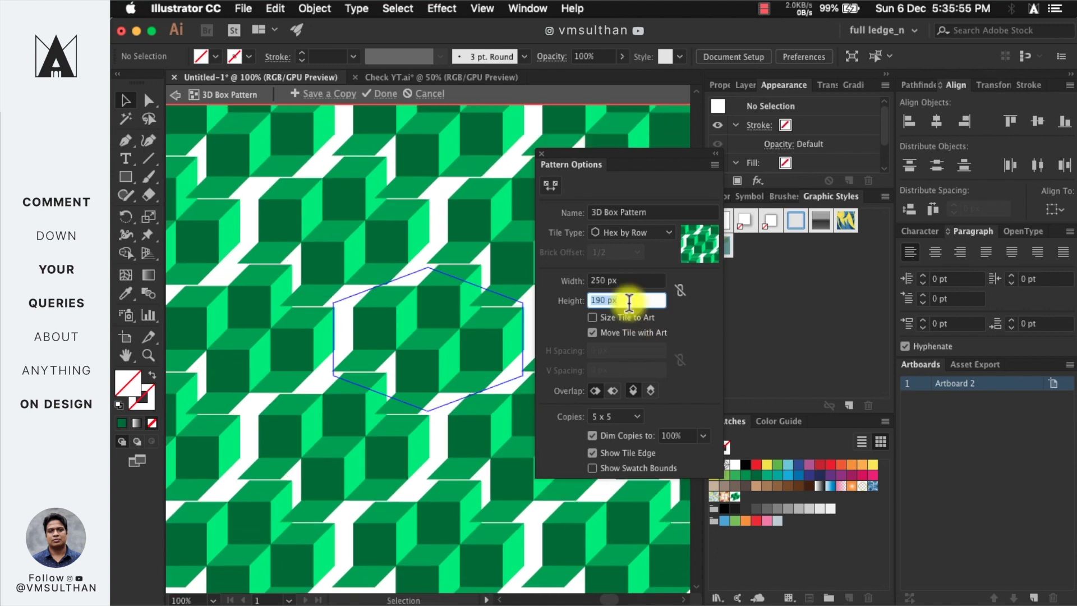
Try narrowing the pattern tile to a width of 170 px.
{"action": "left_click", "coordinate": [627, 280]}
{"action": "type", "text": "230"}
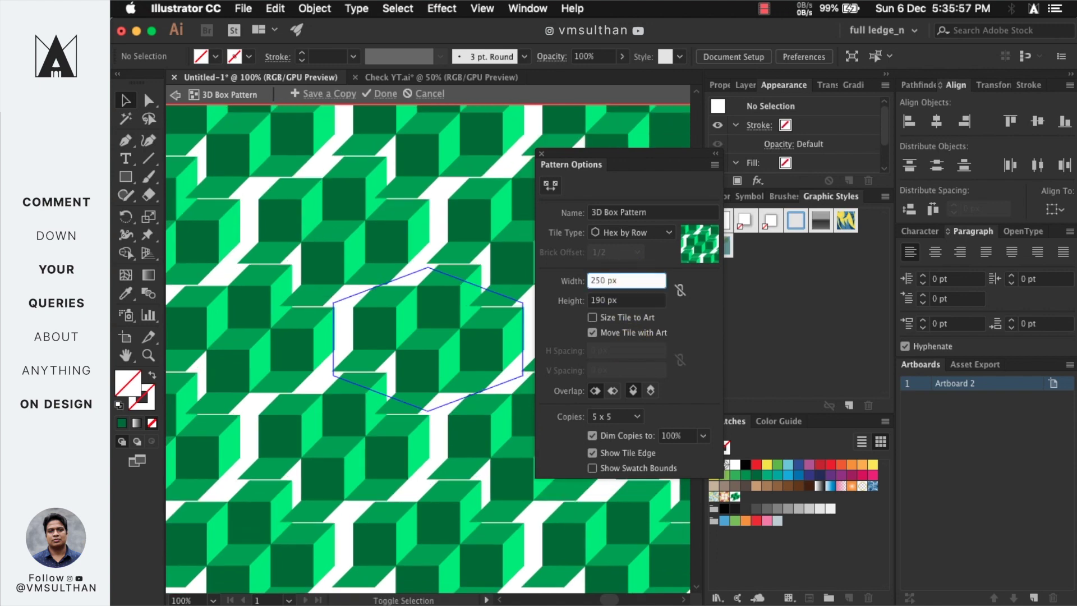
{"action": "key", "text": "Return"}
{"action": "type", "text": "170"}
{"action": "key", "text": "Return"}
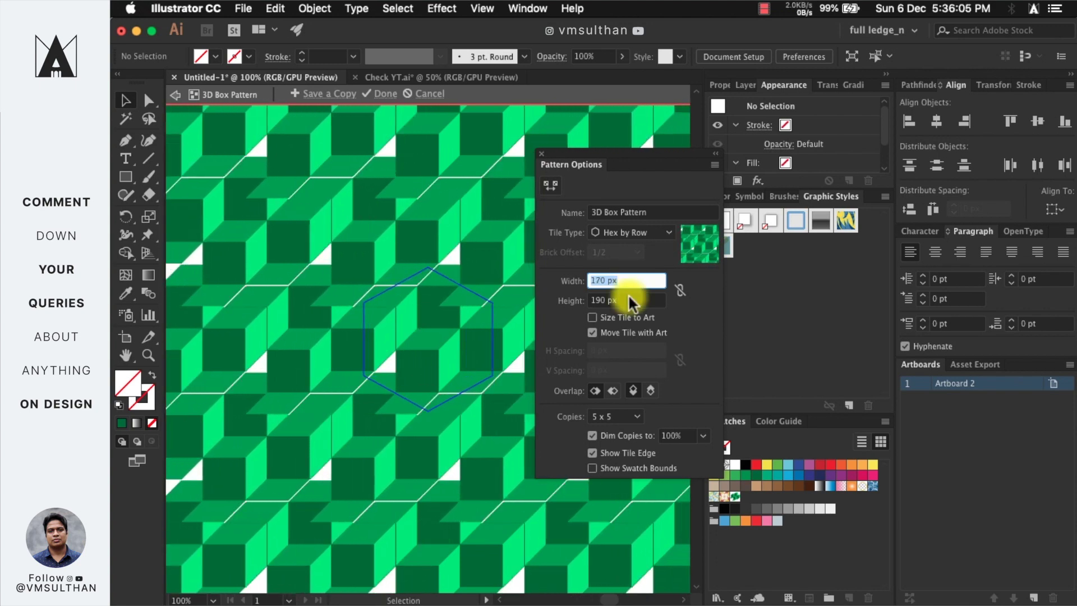
Try a pattern tile height of 113 px with a width of 290 px.
{"action": "left_click", "coordinate": [627, 300]}
{"action": "type", "text": "180"}
{"action": "key", "text": "Return"}
{"action": "type", "text": "112"}
{"action": "key", "text": "Return"}
{"action": "left_click", "coordinate": [627, 281]}
{"action": "type", "text": "280"}
{"action": "key", "text": "Return"}
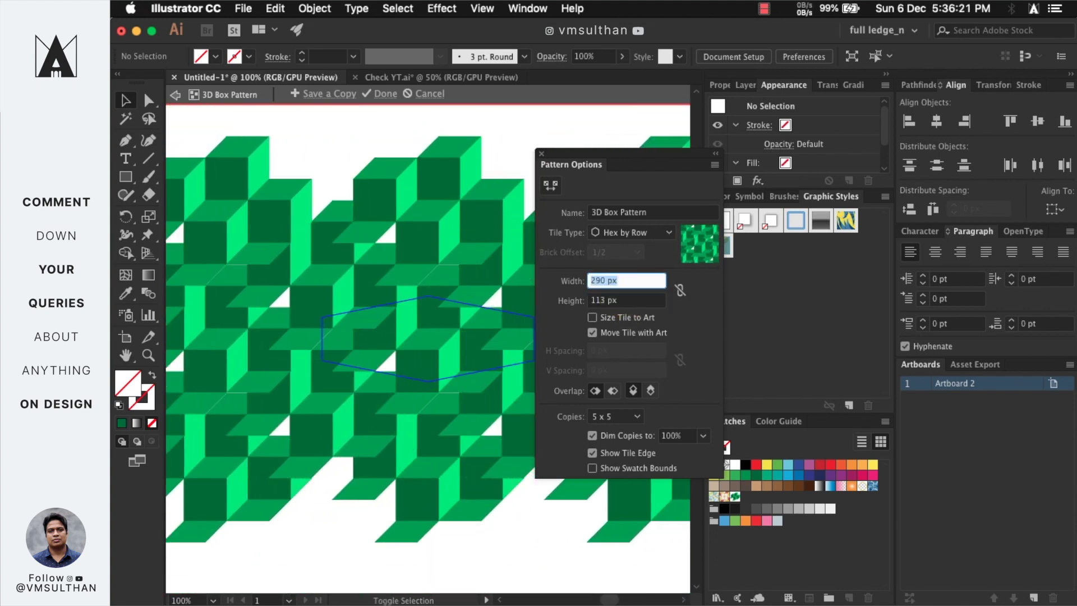
Set the pattern tile width to 225 px and its height to 154 px.
{"action": "left_click", "coordinate": [627, 300]}
{"action": "type", "text": "170"}
{"action": "key", "text": "Return"}
{"action": "left_click", "coordinate": [627, 280]}
{"action": "type", "text": "225"}
{"action": "key", "text": "Return"}
{"action": "left_click", "coordinate": [621, 300]}
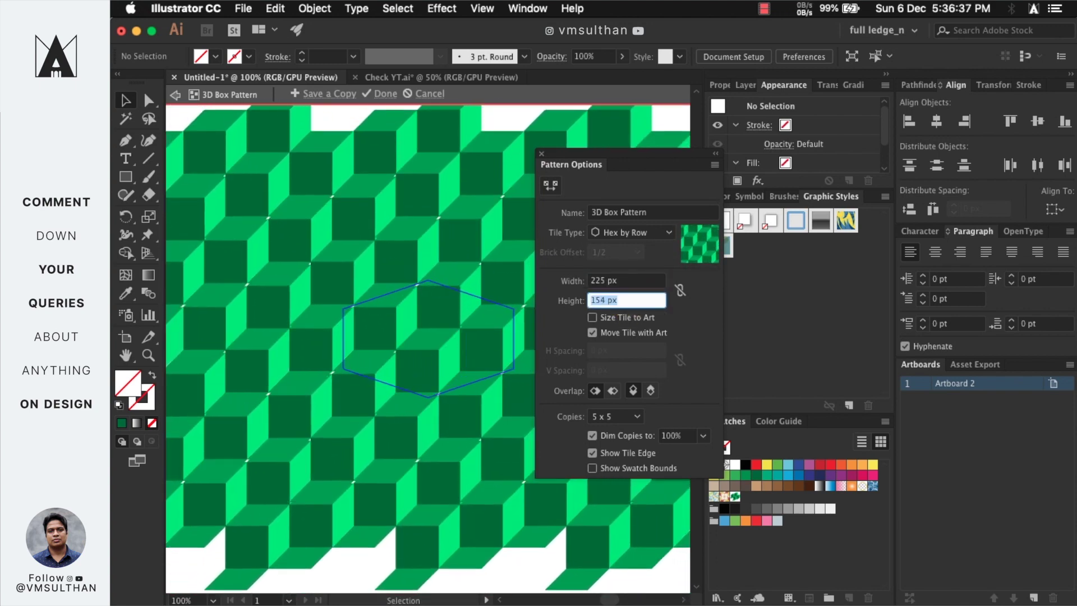
{"action": "type", "text": "154"}
{"action": "key", "text": "Return"}
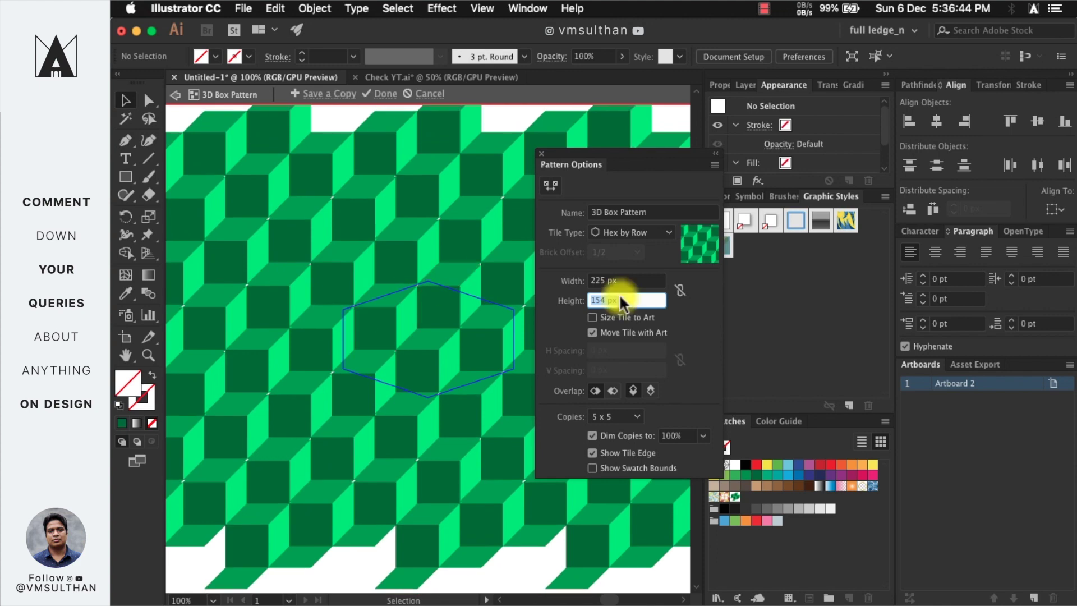
Set the pattern tile height to 150 px to close the white gaps at the cube corners.
{"action": "scroll", "coordinate": [405, 359], "scroll_direction": "up", "scroll_amount": 3}
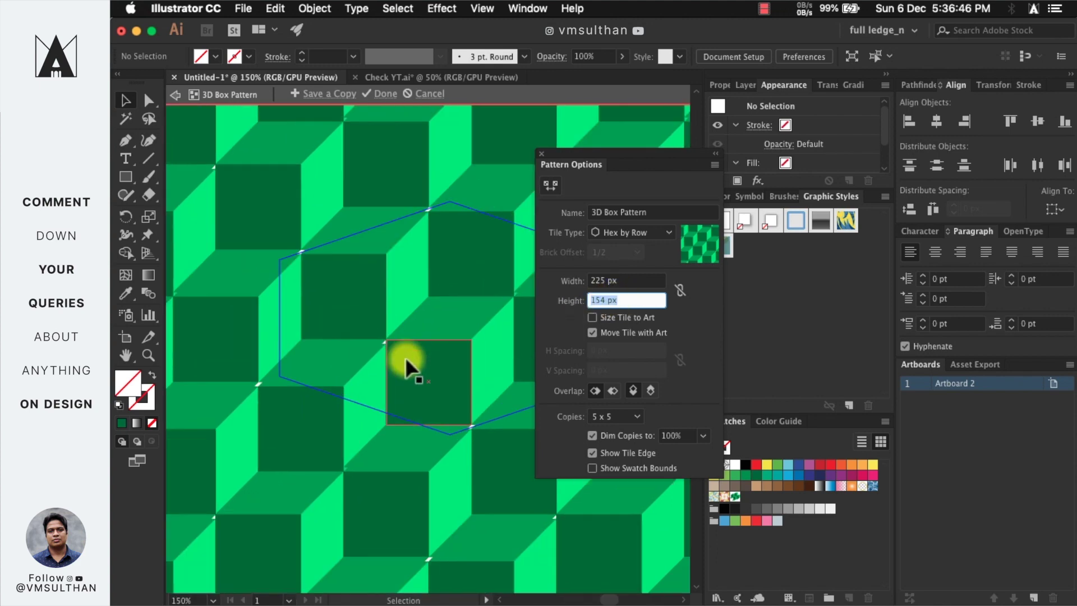
{"action": "scroll", "coordinate": [405, 340], "scroll_direction": "up", "scroll_amount": 1}
{"action": "type", "text": "150"}
{"action": "key", "text": "Return"}
{"action": "left_click_drag", "start_coordinate": [392, 334], "coordinate": [439, 351]}
{"action": "key", "text": "cmd+z"}
{"action": "left_click", "coordinate": [632, 301]}
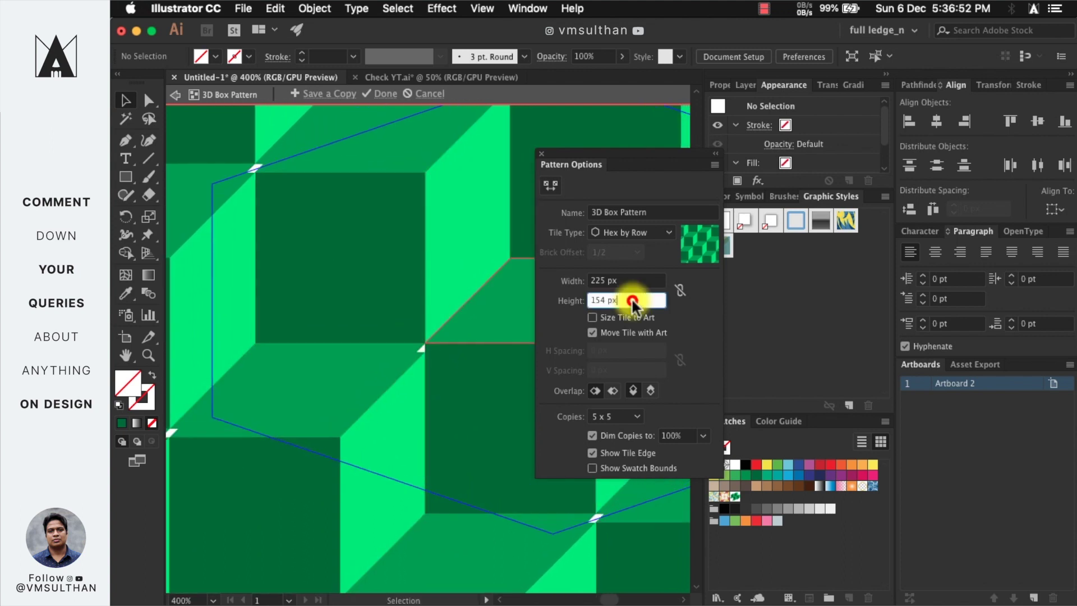
{"action": "key", "text": "cmd+a"}
{"action": "type", "text": "150"}
{"action": "key", "text": "Return"}
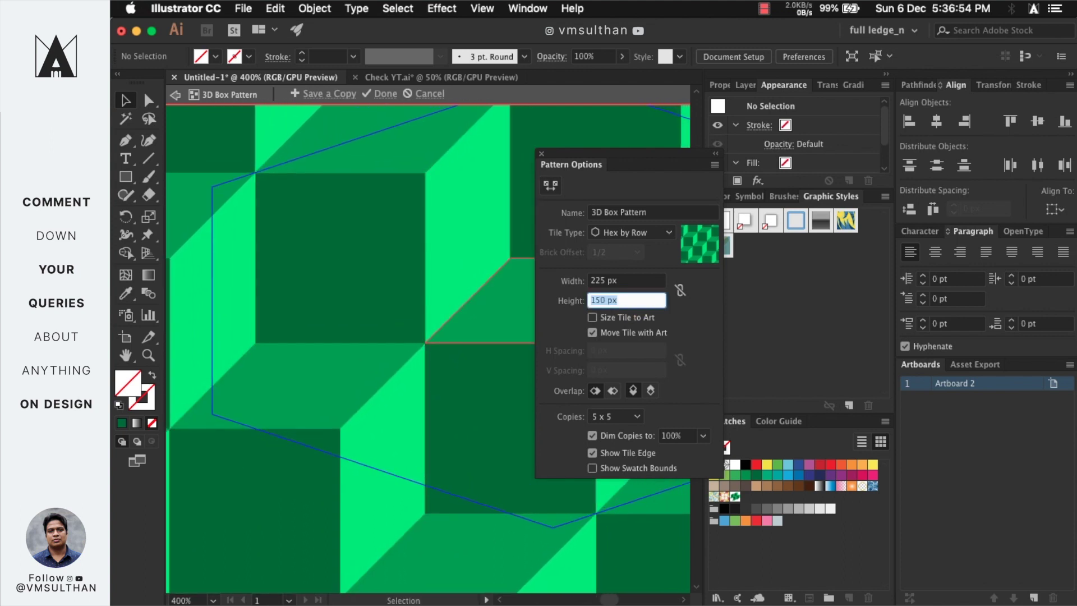
Keep the tile width at 225 px and finish editing the pattern, returning to the artboard.
{"action": "key", "text": "shift+Tab"}
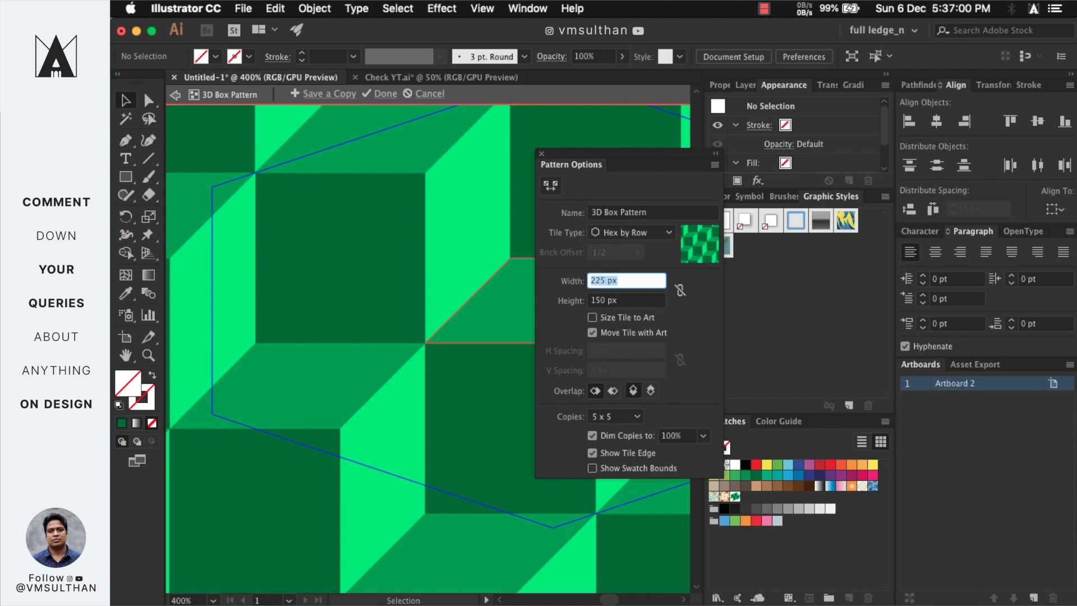
{"action": "key", "text": "Down"}
{"action": "key", "text": "Down"}
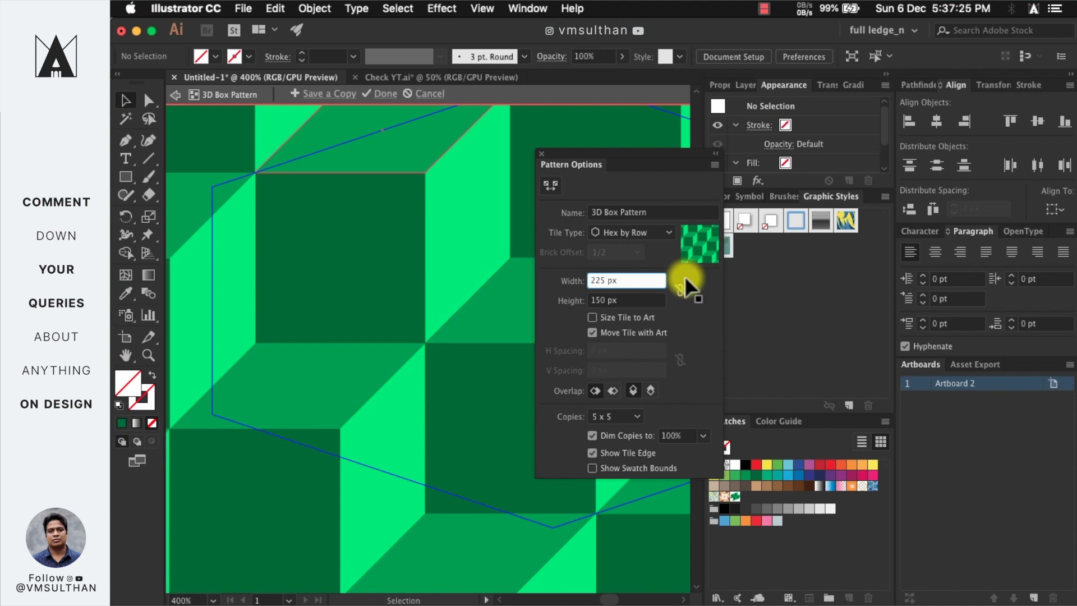
{"action": "left_click", "coordinate": [382, 101]}
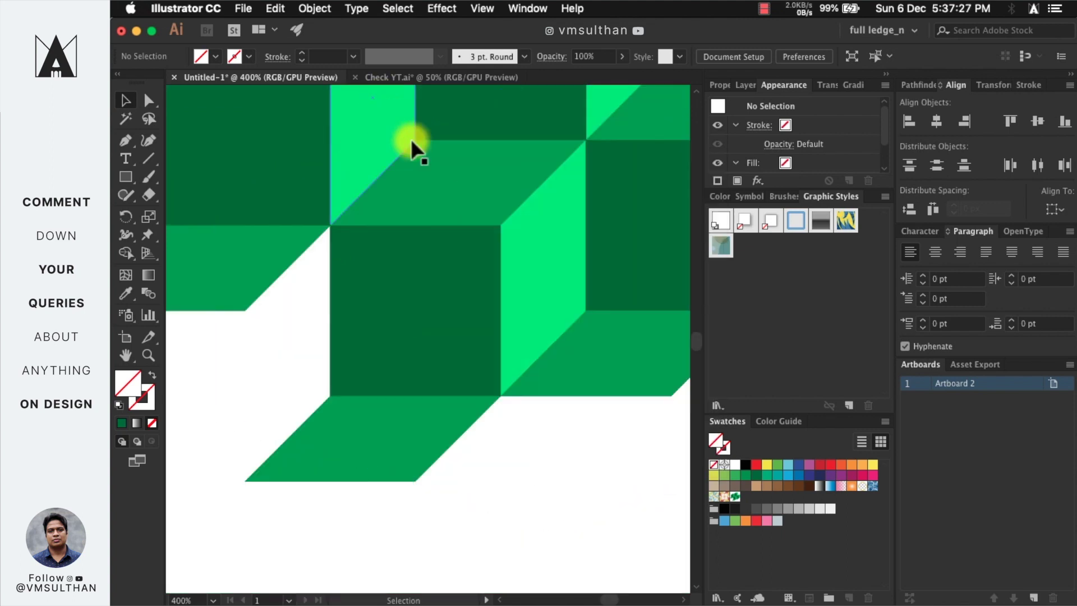
Clear the original cube artwork from the artboard.
{"action": "scroll", "coordinate": [509, 284], "scroll_direction": "down", "scroll_amount": 5}
{"action": "left_click_drag", "start_coordinate": [532, 290], "coordinate": [444, 356]}
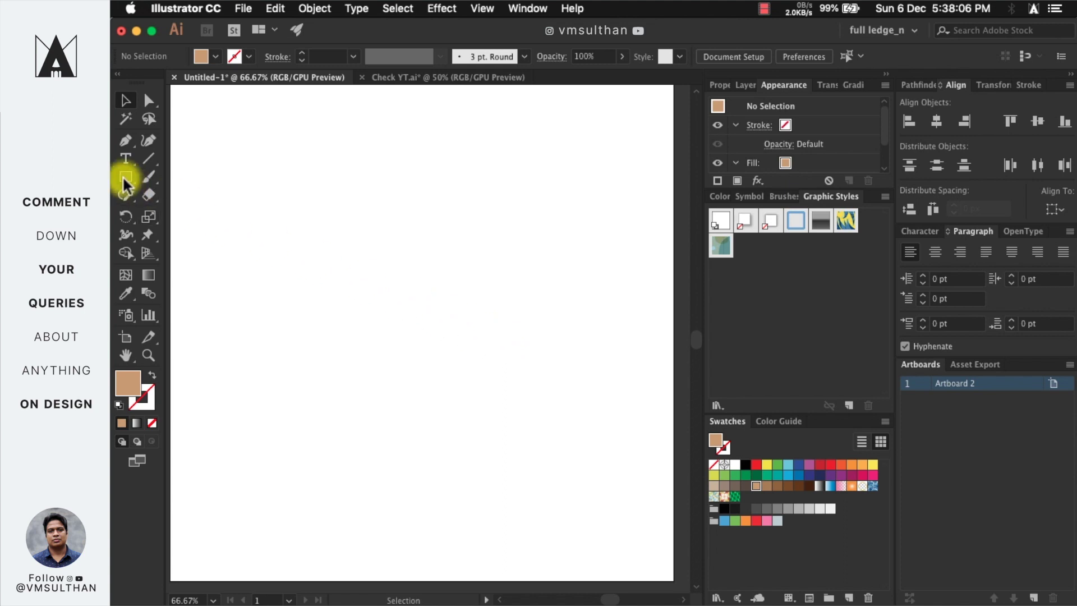
Draw a large square on the artboard and fill it with the green 3D box pattern swatch.
{"action": "left_click", "coordinate": [125, 179]}
{"action": "left_click_drag", "start_coordinate": [199, 113], "coordinate": [596, 489]}
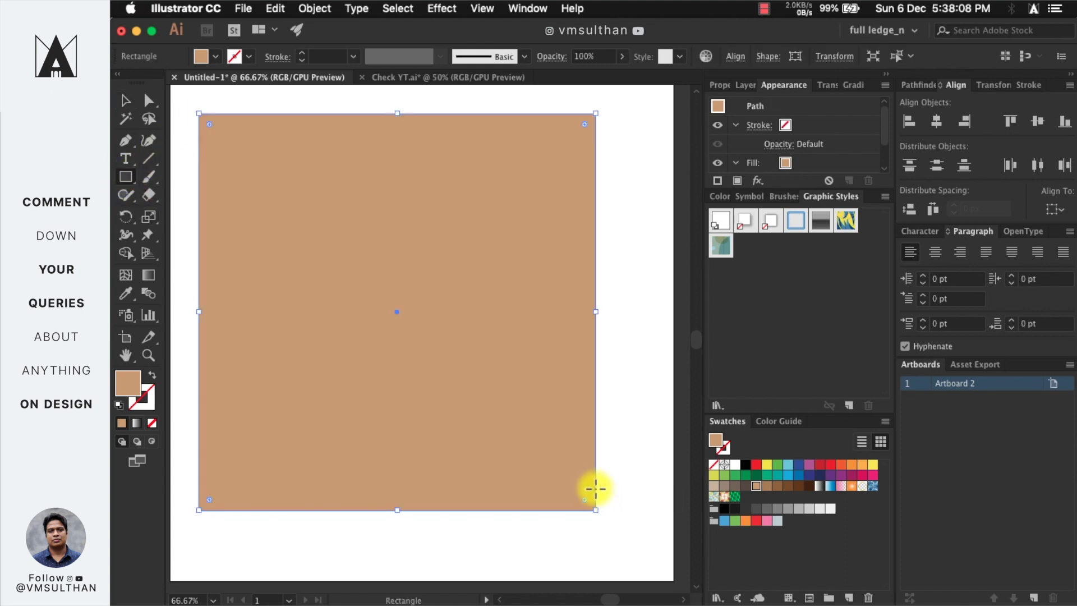
{"action": "key", "text": "v"}
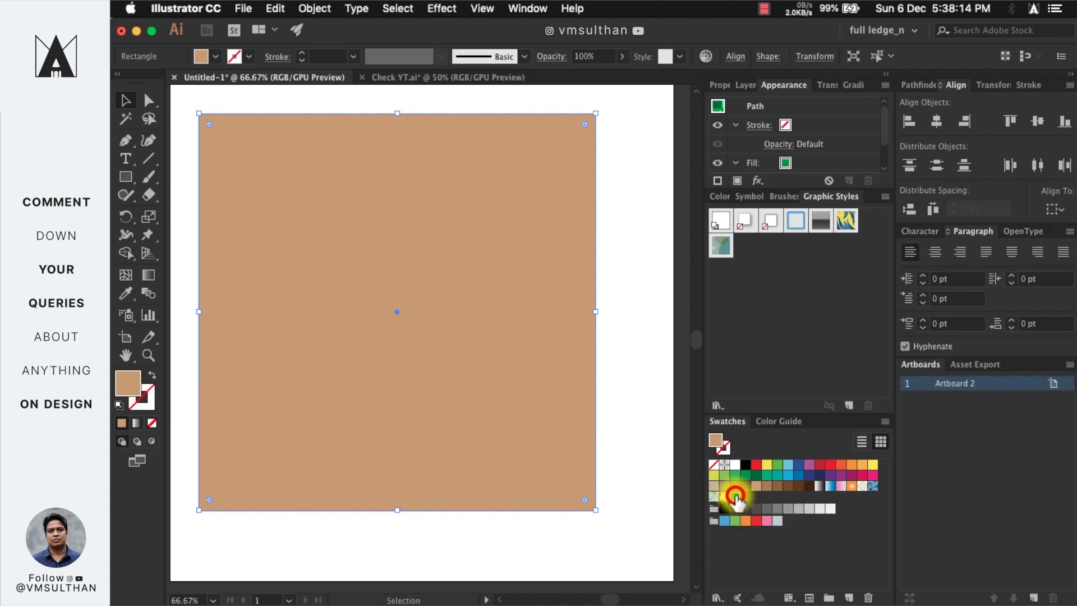
{"action": "left_click", "coordinate": [734, 496]}
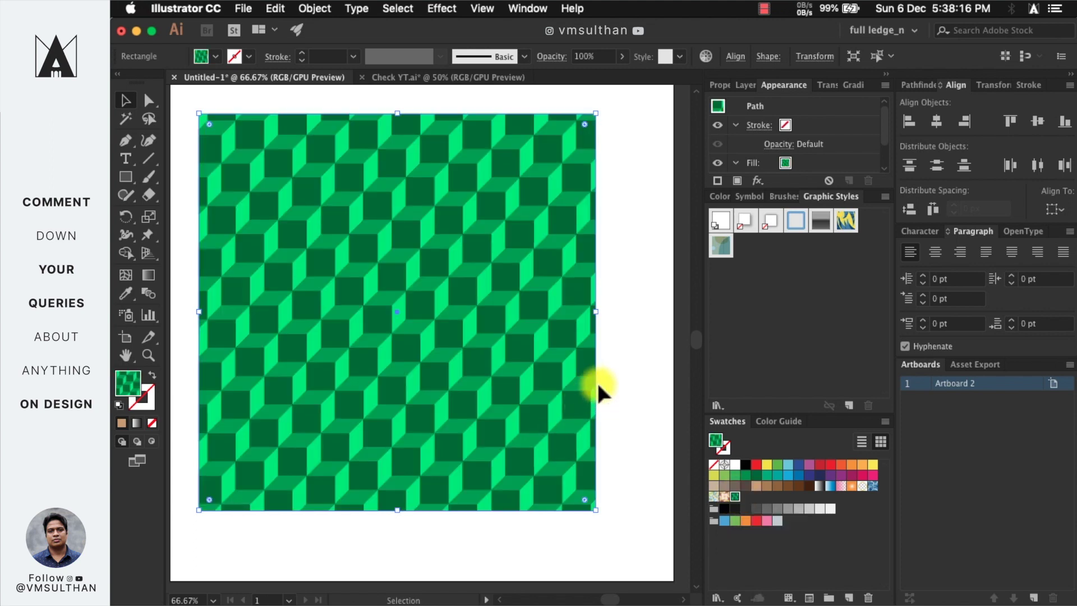
Delete the pattern-filled square from the artboard.
{"action": "key", "text": "space"}
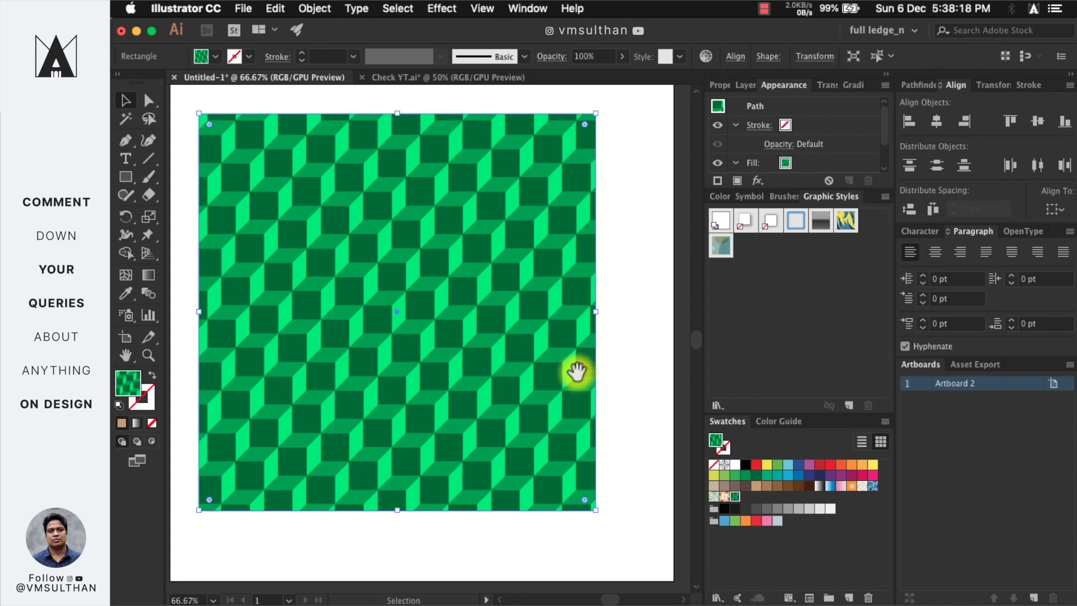
{"action": "mouse_move", "coordinate": [577, 372]}
{"action": "left_mouse_down"}
{"action": "mouse_move", "coordinate": [512, 358]}
{"action": "mouse_move", "coordinate": [567, 382]}
{"action": "left_mouse_up"}
{"action": "key", "text": "Delete"}
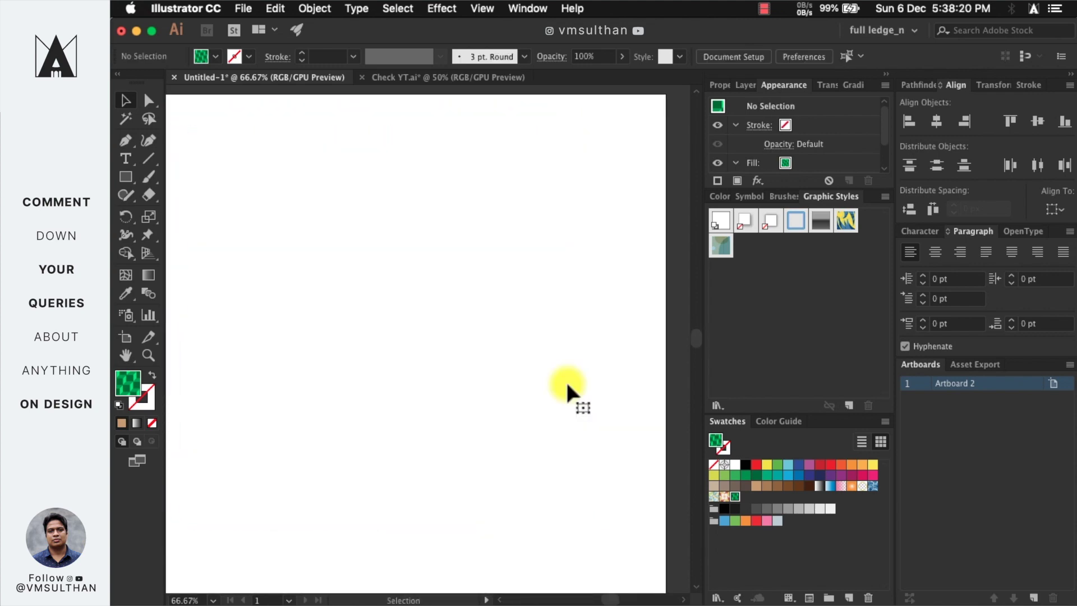
Draw a large 16-sided polygon with the green box pattern fill and move it toward the centre of the artboard.
{"action": "left_click", "coordinate": [125, 176]}
{"action": "left_click", "coordinate": [215, 229]}
{"action": "left_click_drag", "start_coordinate": [332, 249], "coordinate": [385, 329]}
{"action": "key", "text": "Up"}
{"action": "key", "text": "Up"}
{"action": "key", "text": "Up"}
{"action": "key", "text": "Up"}
{"action": "key", "text": "Up"}
{"action": "key", "text": "Up"}
{"action": "key", "text": "Up"}
{"action": "key", "text": "Up"}
{"action": "key", "text": "Up"}
{"action": "key", "text": "Up"}
{"action": "key", "text": "Up"}
{"action": "key", "text": "Up"}
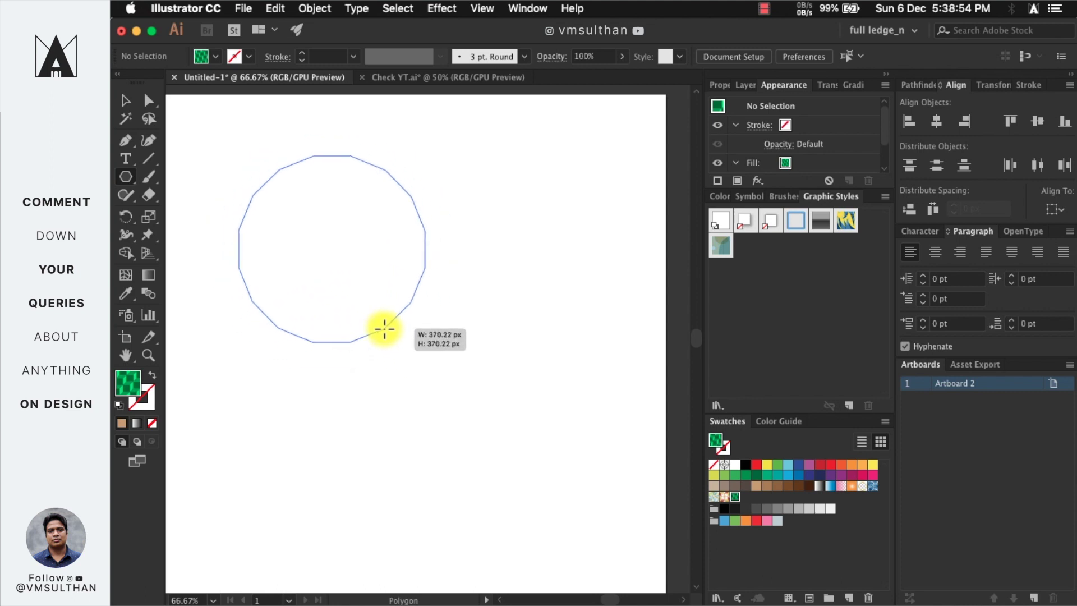
{"action": "left_click_drag", "start_coordinate": [384, 329], "coordinate": [412, 367]}
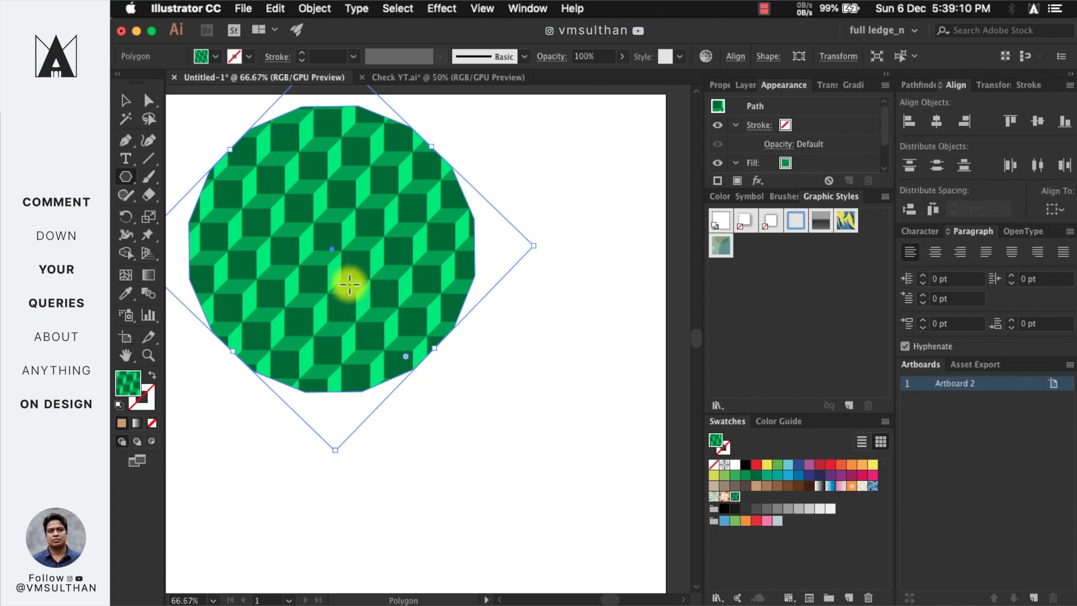
{"action": "key", "text": "v"}
{"action": "left_click_drag", "start_coordinate": [339, 239], "coordinate": [411, 298]}
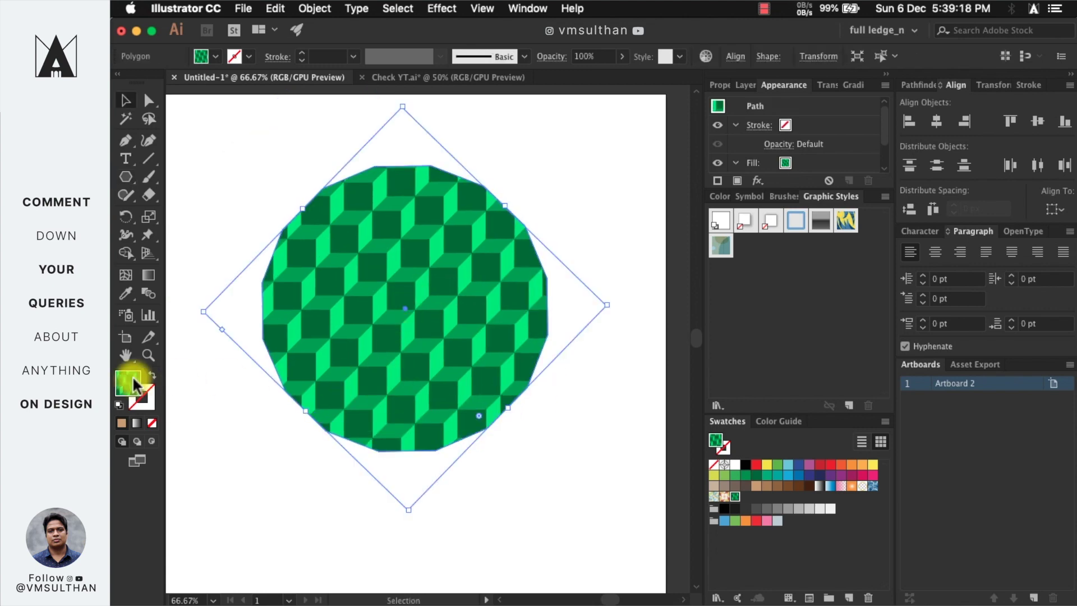
Replace the polygon's pattern fill with a solid green swatch and deselect it.
{"action": "left_click", "coordinate": [778, 465]}
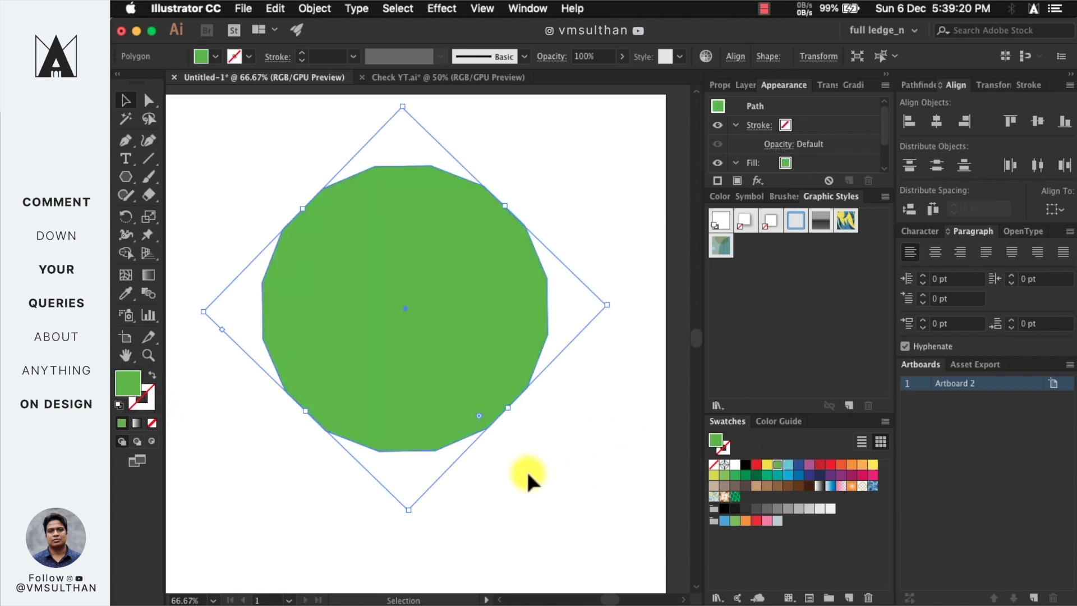
{"action": "left_click", "coordinate": [526, 469]}
Select the solid green polygon and fill it with the green box pattern swatch.
{"action": "left_click", "coordinate": [343, 305]}
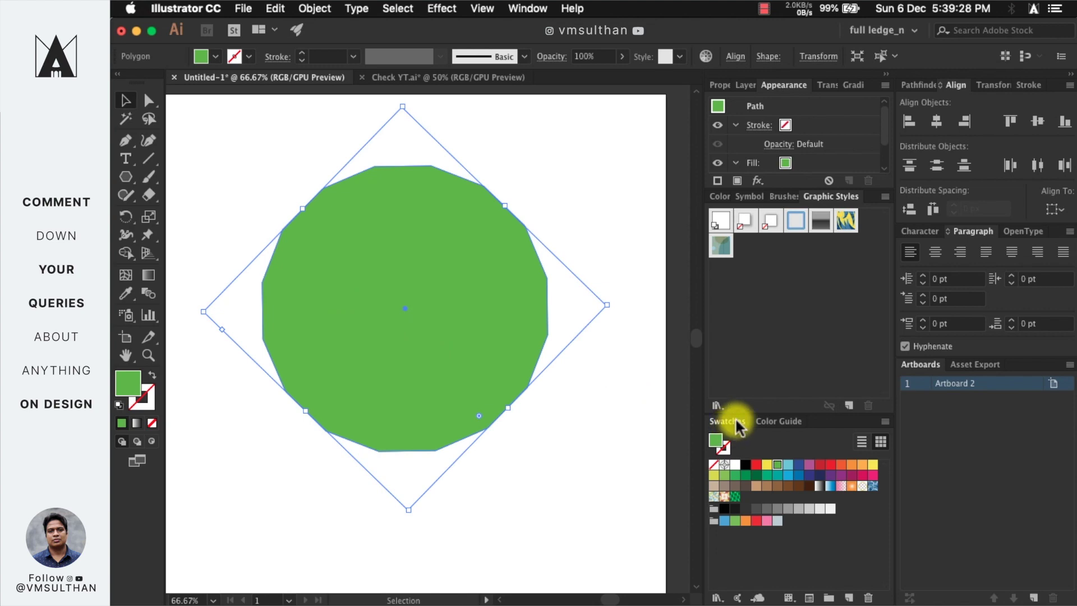
{"action": "left_click", "coordinate": [527, 7]}
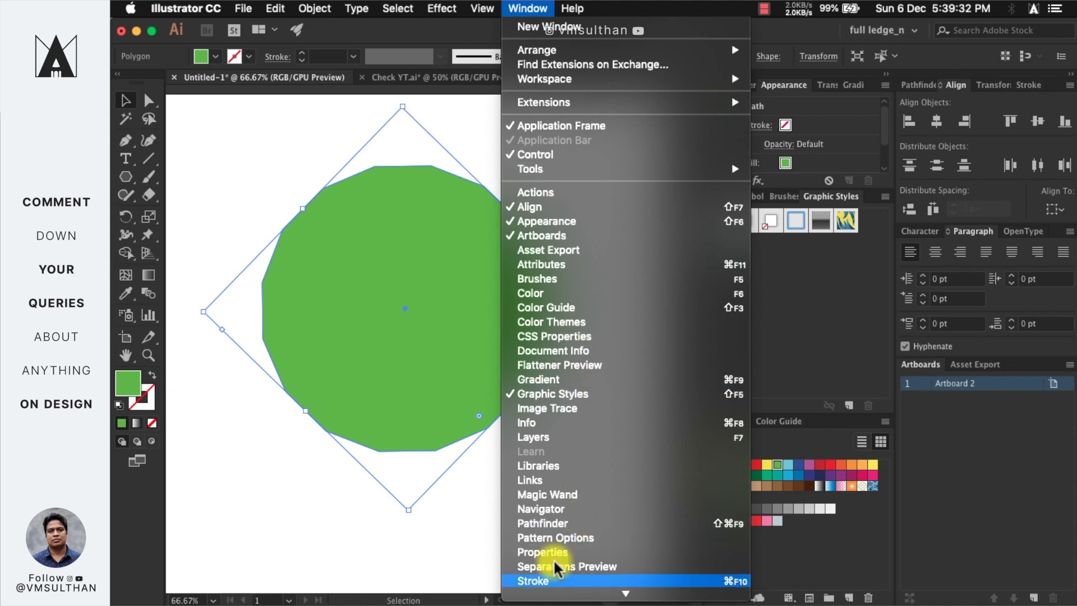
{"action": "scroll", "coordinate": [557, 569], "scroll_direction": "down", "scroll_amount": 5}
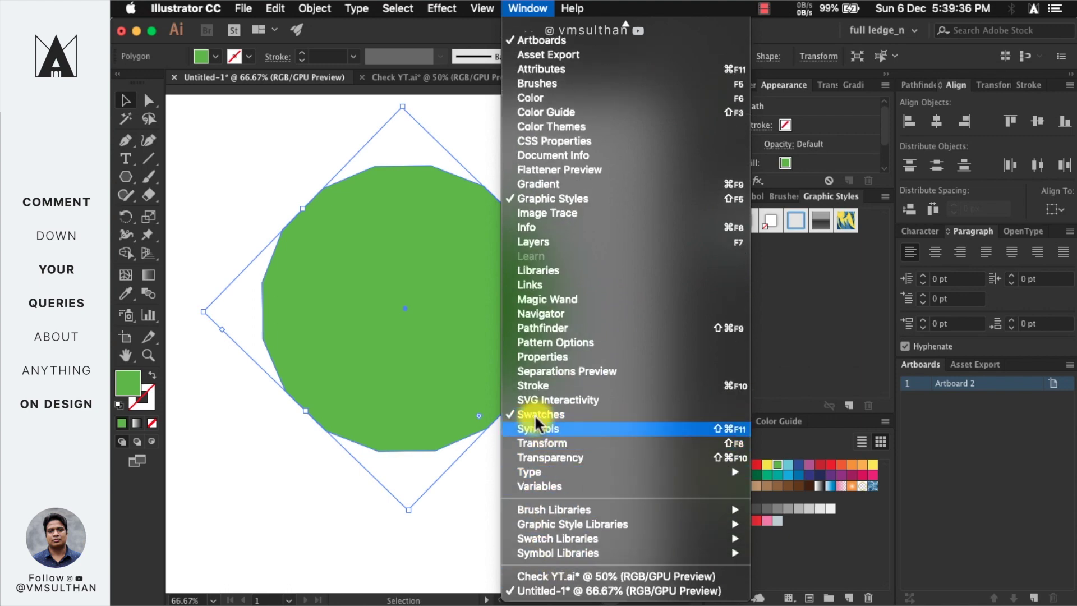
{"action": "left_click", "coordinate": [481, 470]}
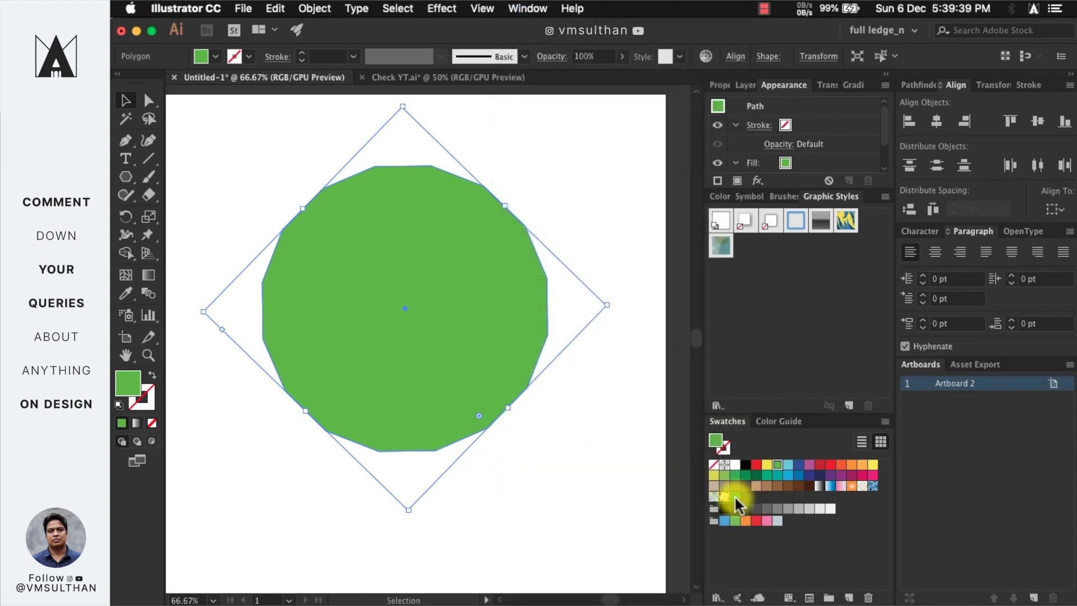
{"action": "left_click", "coordinate": [734, 497]}
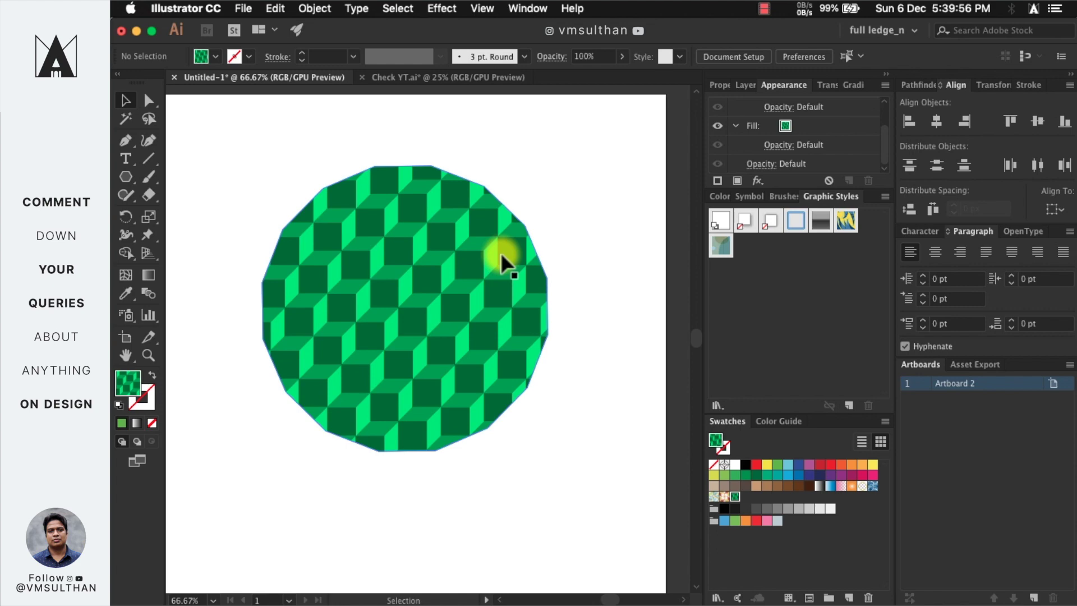
Create a new 1920 x 1080 px document from the Web-Large preset.
{"action": "left_click", "coordinate": [242, 9]}
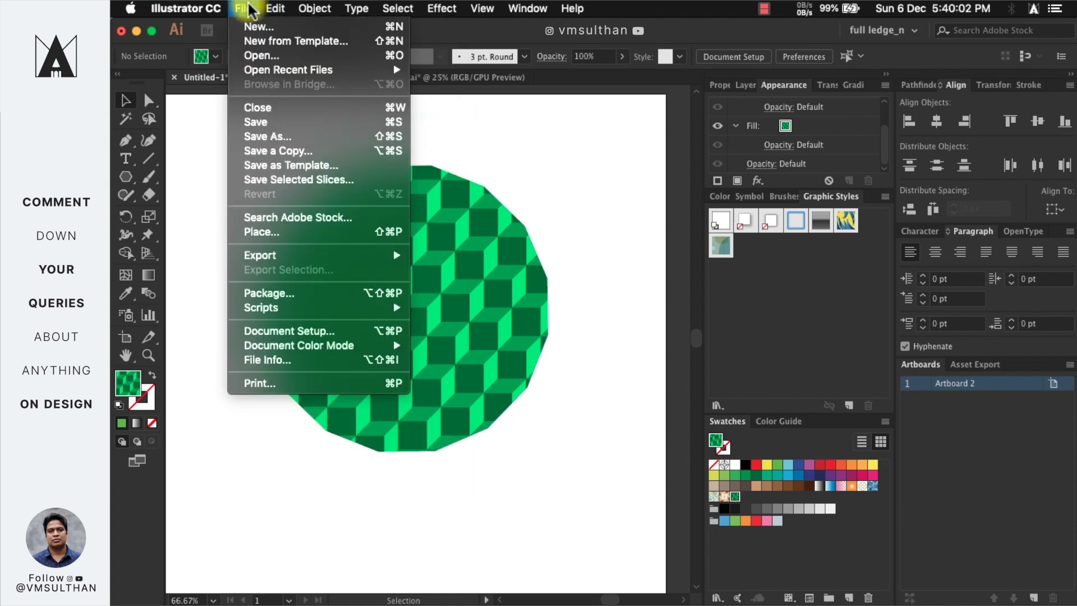
{"action": "left_click", "coordinate": [280, 26]}
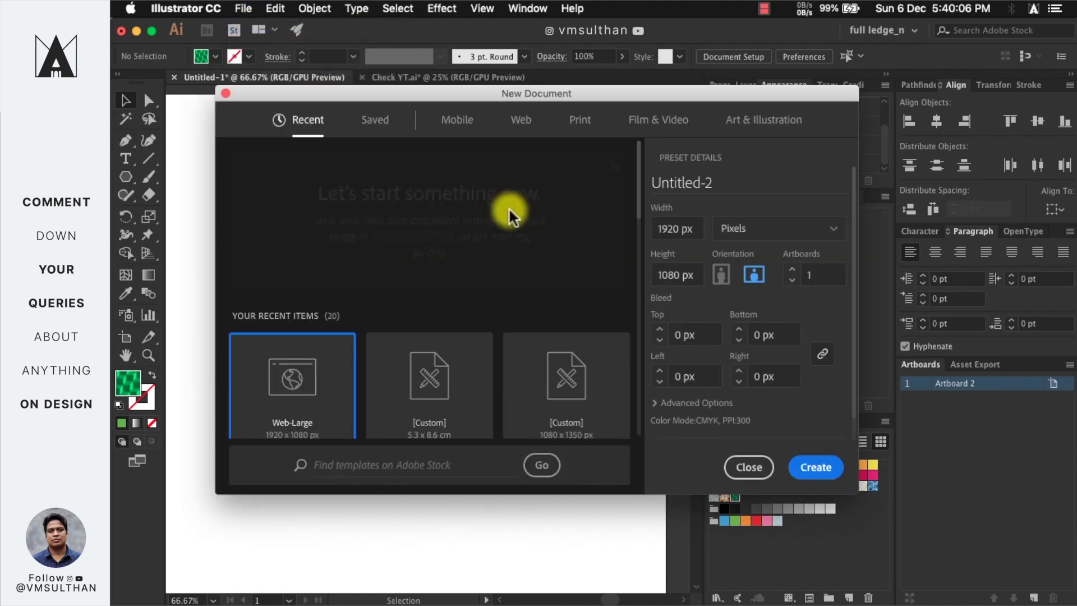
{"action": "left_click", "coordinate": [815, 467]}
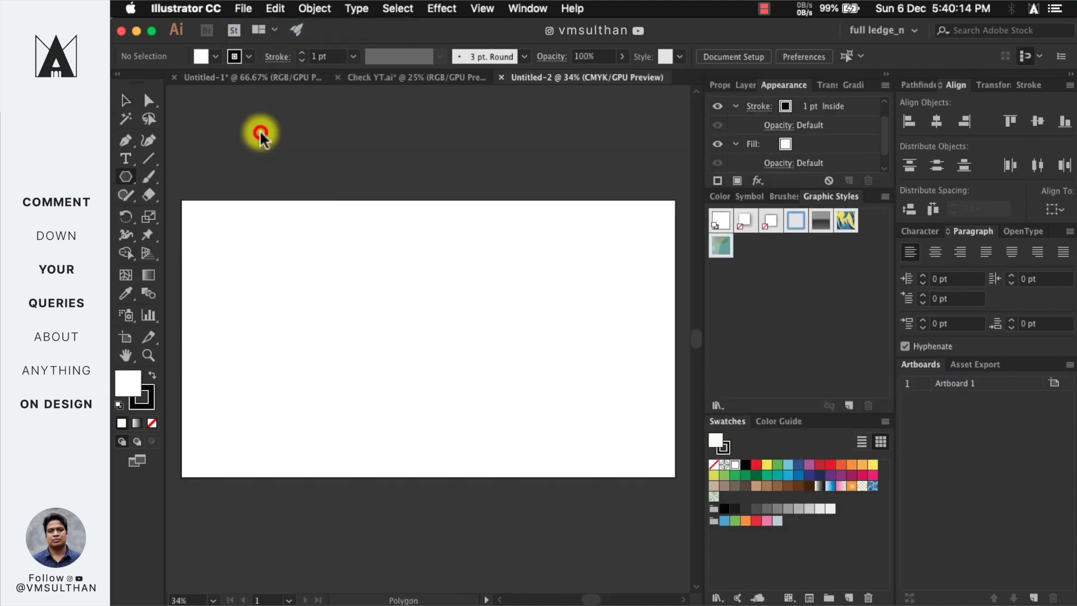
Draw a four-pointed star on the left half of the new document's artboard.
{"action": "left_click", "coordinate": [261, 135]}
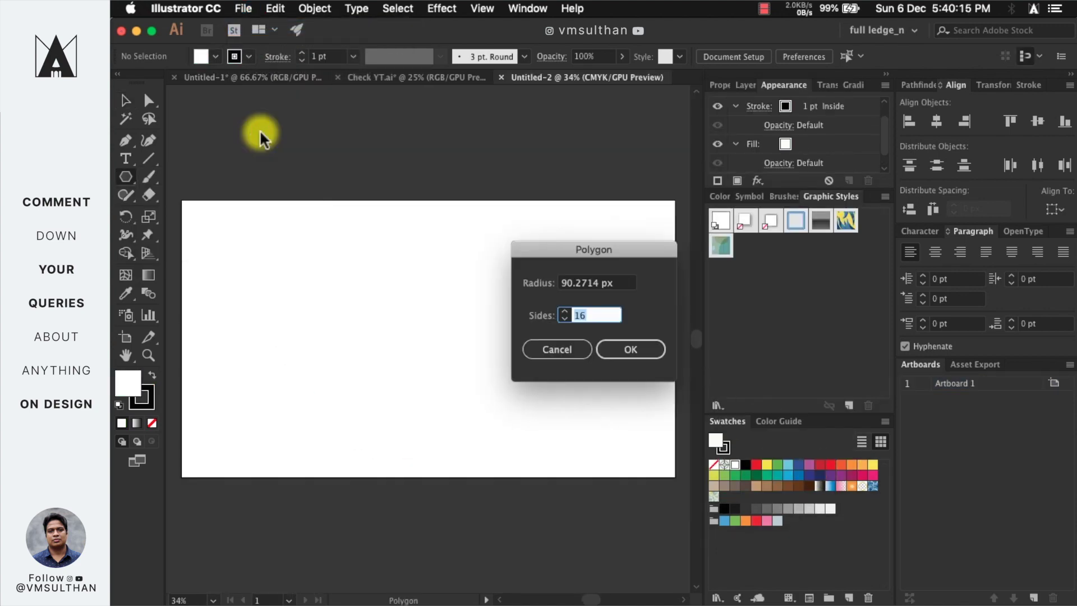
{"action": "left_click", "coordinate": [556, 349]}
{"action": "left_click", "coordinate": [126, 177]}
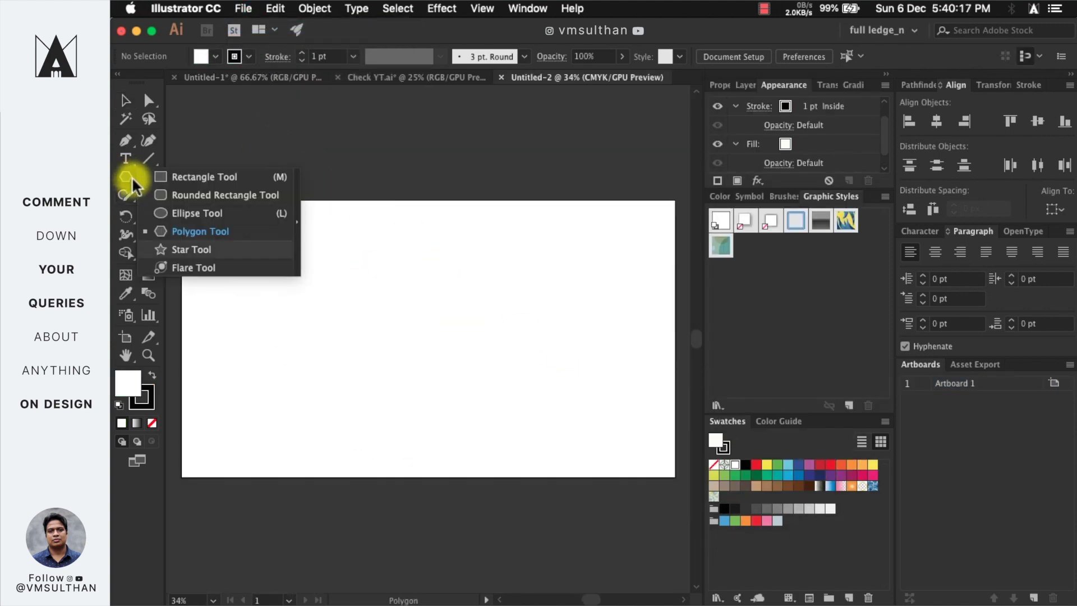
{"action": "left_click", "coordinate": [183, 247]}
{"action": "left_click_drag", "start_coordinate": [361, 294], "coordinate": [408, 352]}
{"action": "key", "text": "v"}
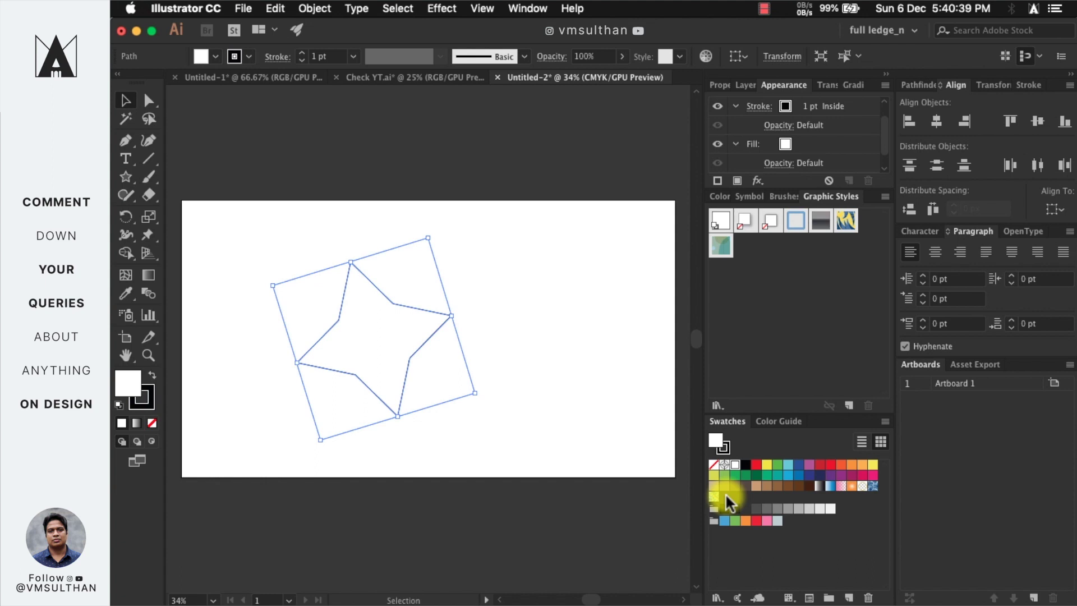
Copy the patterned polygon from Untitled-1 into Untitled-2 and place it across the artboard's upper-right edge.
{"action": "left_click", "coordinate": [218, 71]}
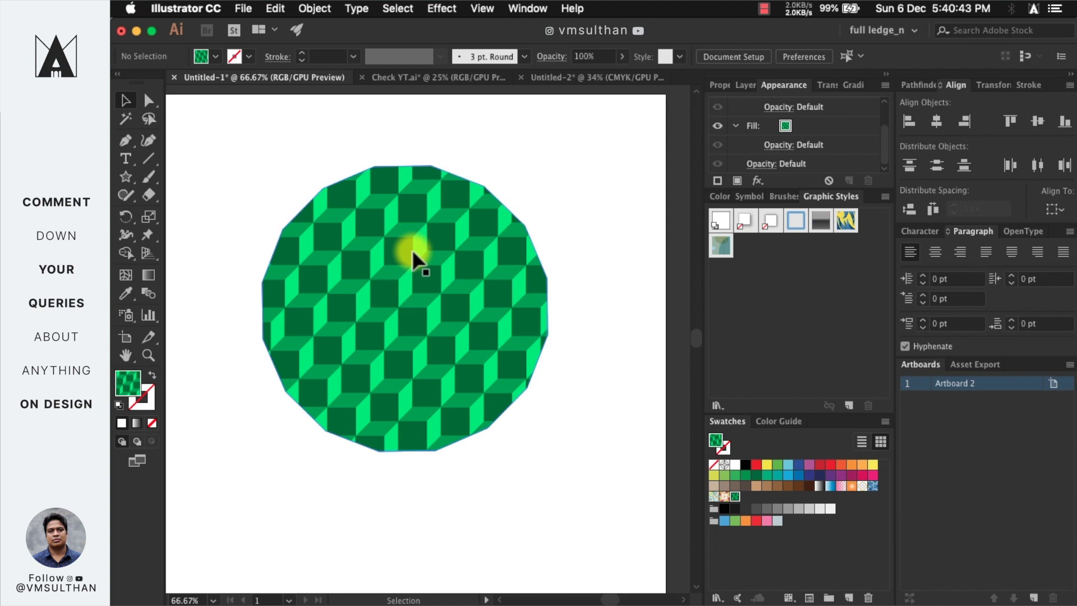
{"action": "left_click", "coordinate": [375, 255]}
{"action": "left_click_drag", "start_coordinate": [312, 177], "coordinate": [414, 341]}
{"action": "key", "text": "a"}
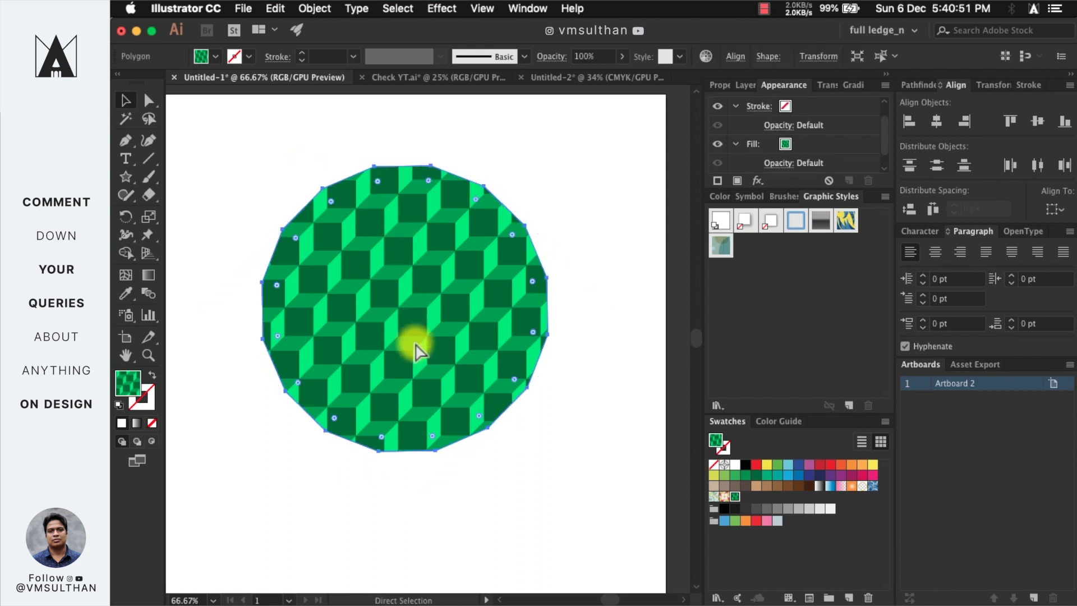
{"action": "key", "text": "v"}
{"action": "left_click", "coordinate": [560, 78]}
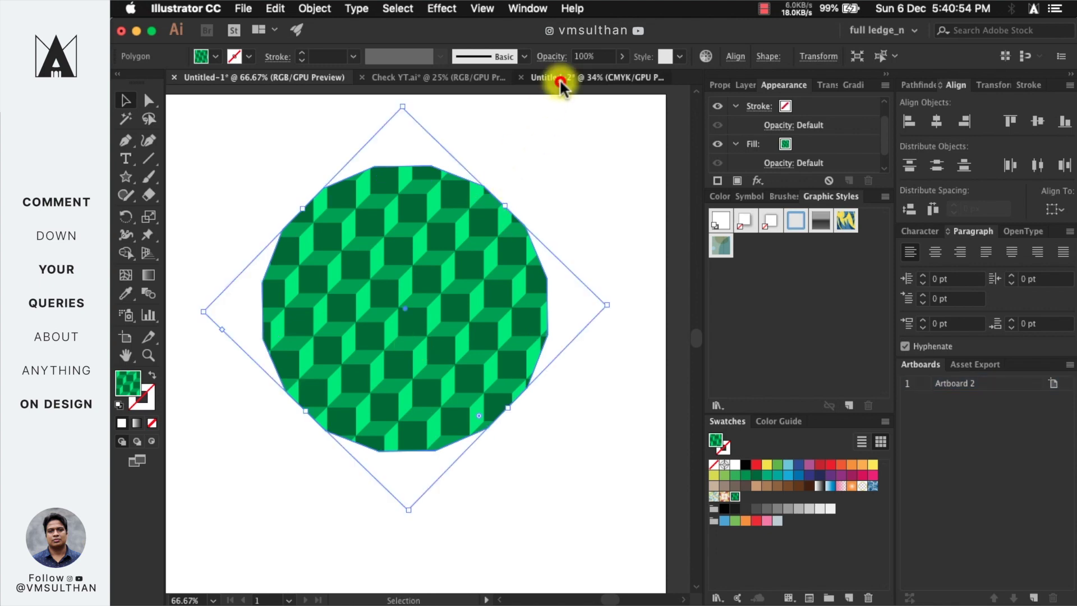
{"action": "left_click", "coordinate": [496, 264]}
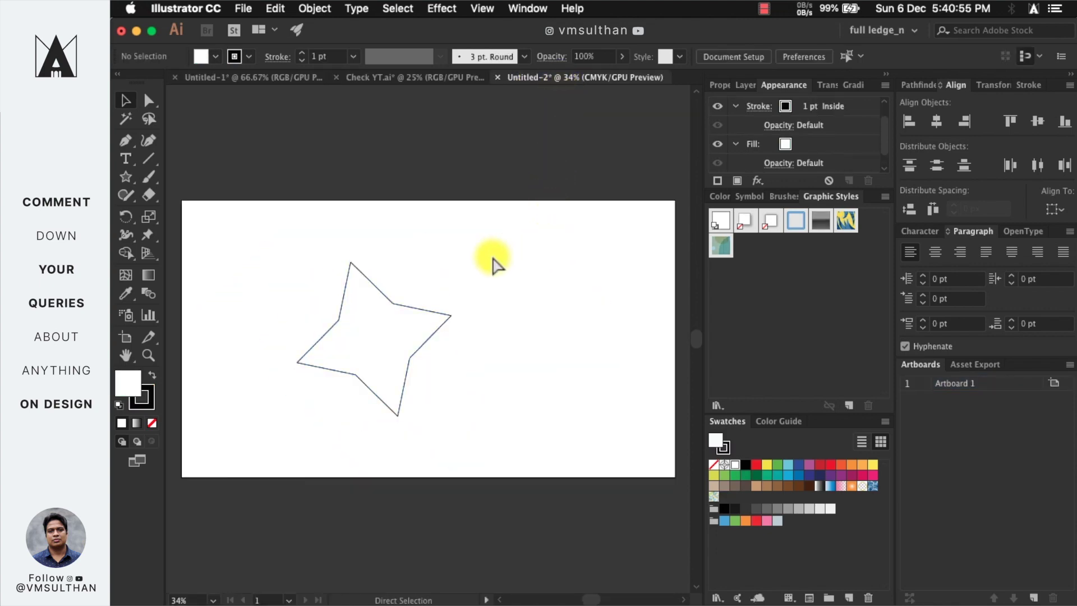
{"action": "key", "text": "super+v"}
{"action": "left_click_drag", "start_coordinate": [476, 274], "coordinate": [585, 197]}
{"action": "left_click", "coordinate": [611, 367]}
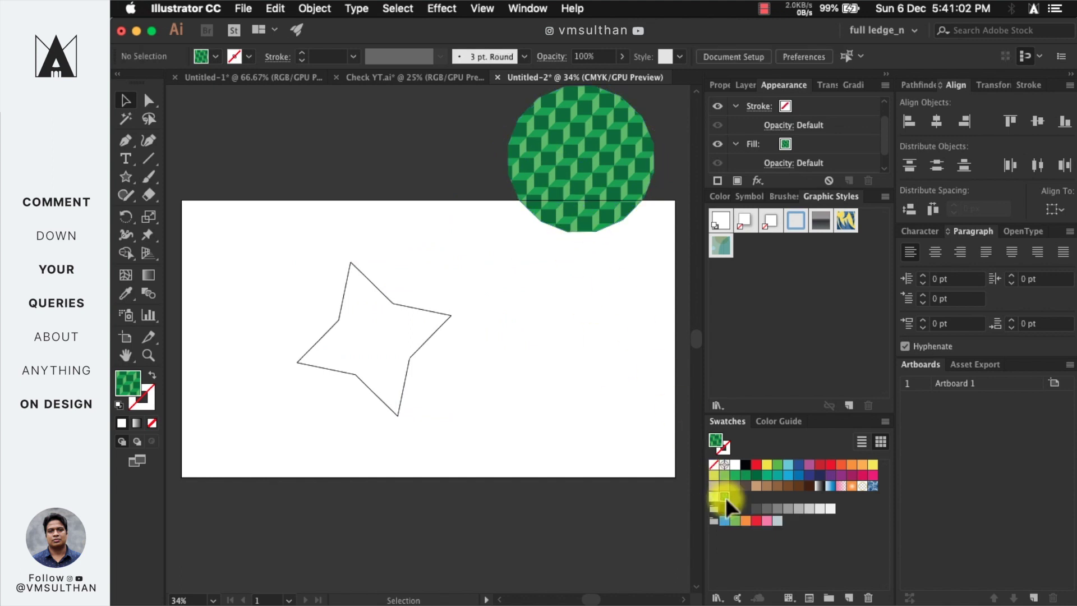
Fill the four-pointed star with the imported green box pattern swatch and deselect it.
{"action": "left_click", "coordinate": [352, 349]}
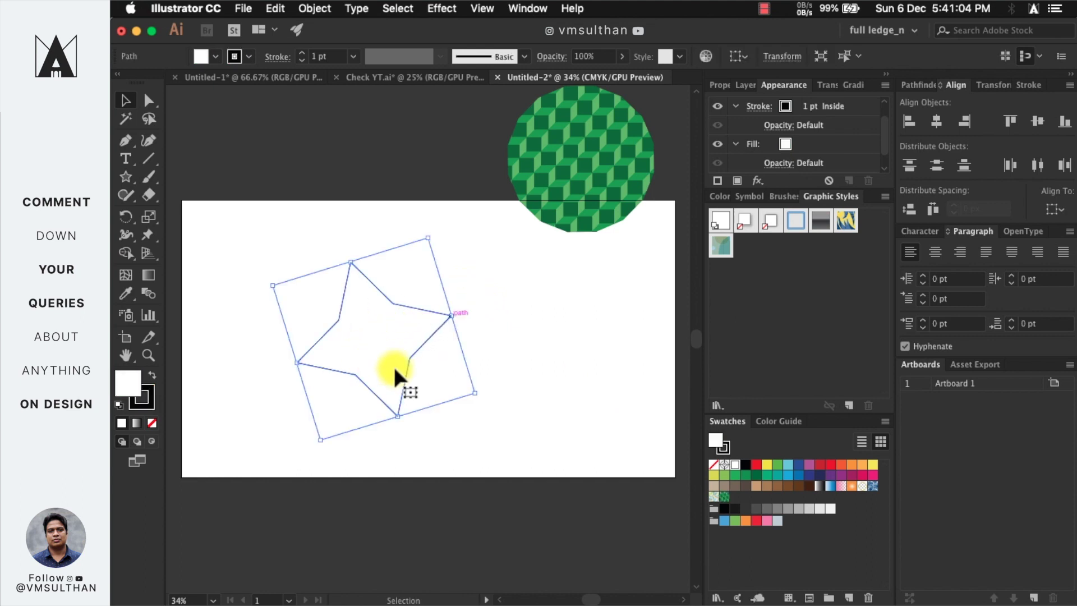
{"action": "left_click", "coordinate": [724, 496]}
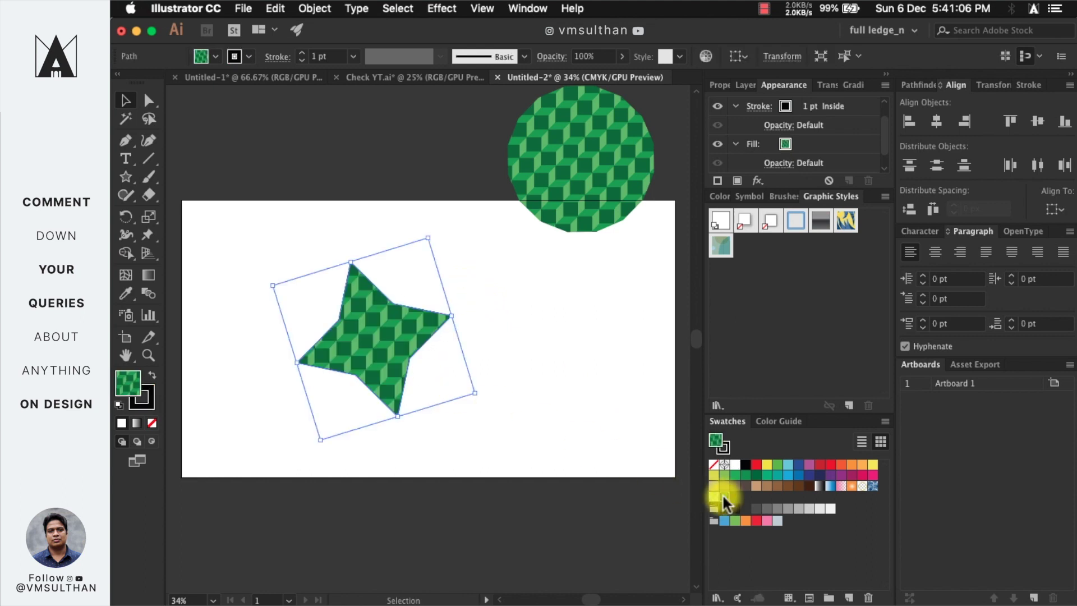
{"action": "left_click", "coordinate": [543, 414]}
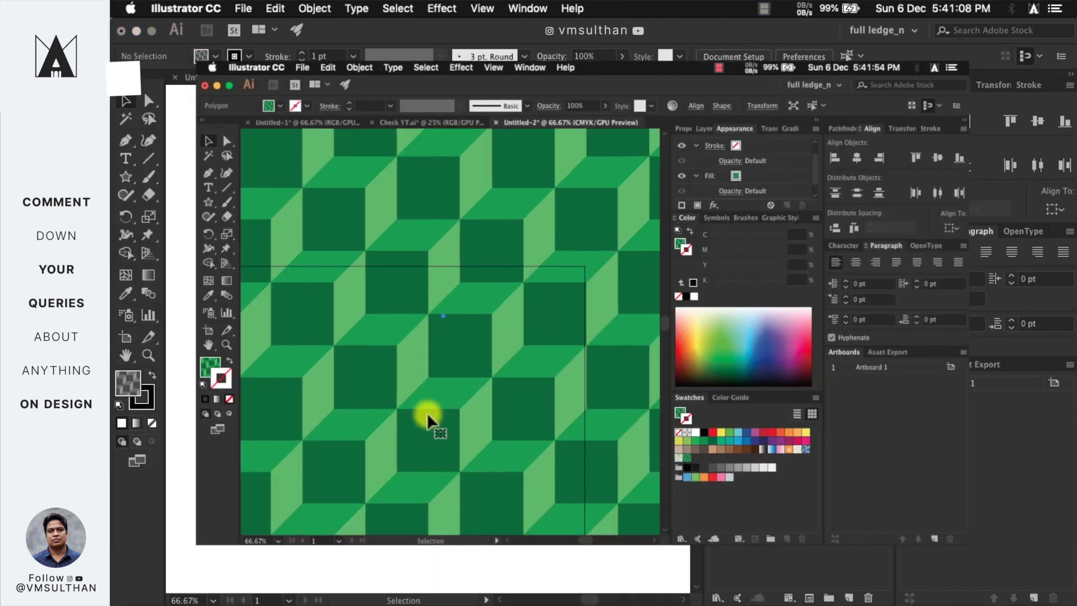